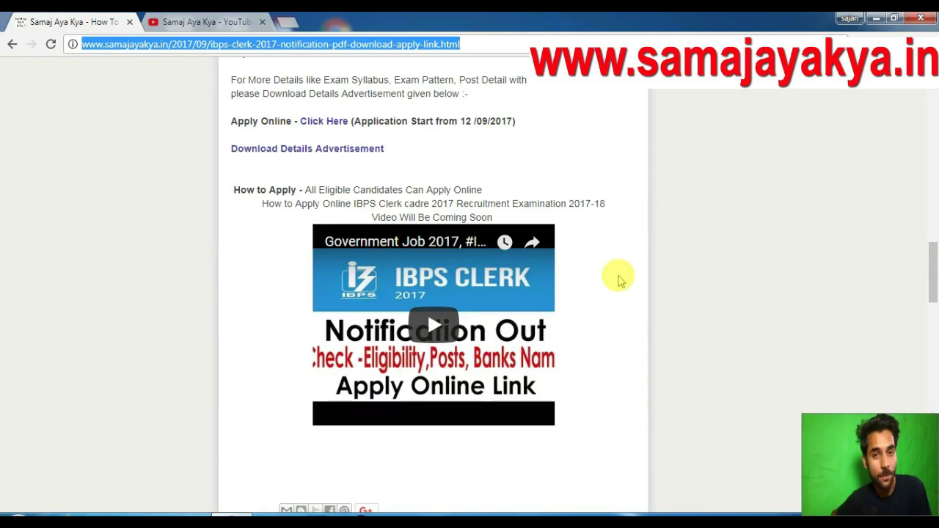
pyautogui.scroll(4, 619, 280)
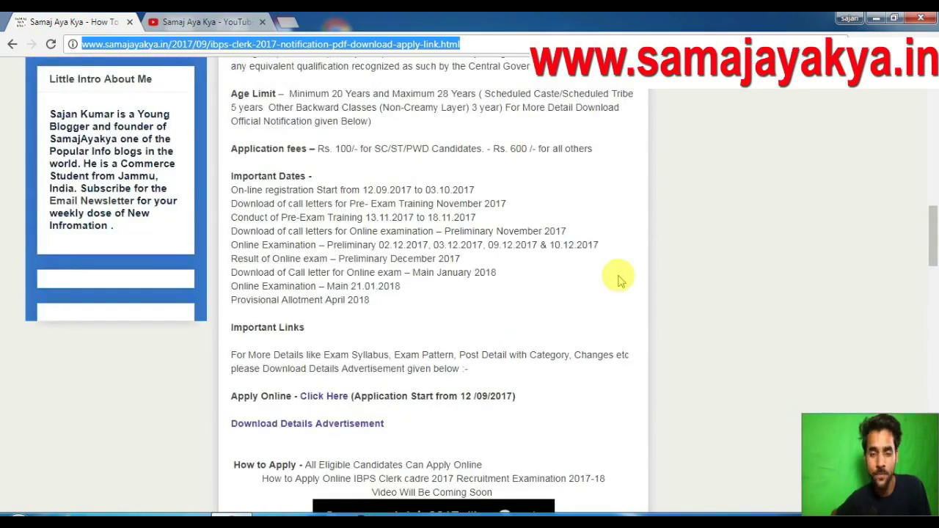
pyautogui.scroll(-1, 621, 275)
pyautogui.scroll(1, 620, 275)
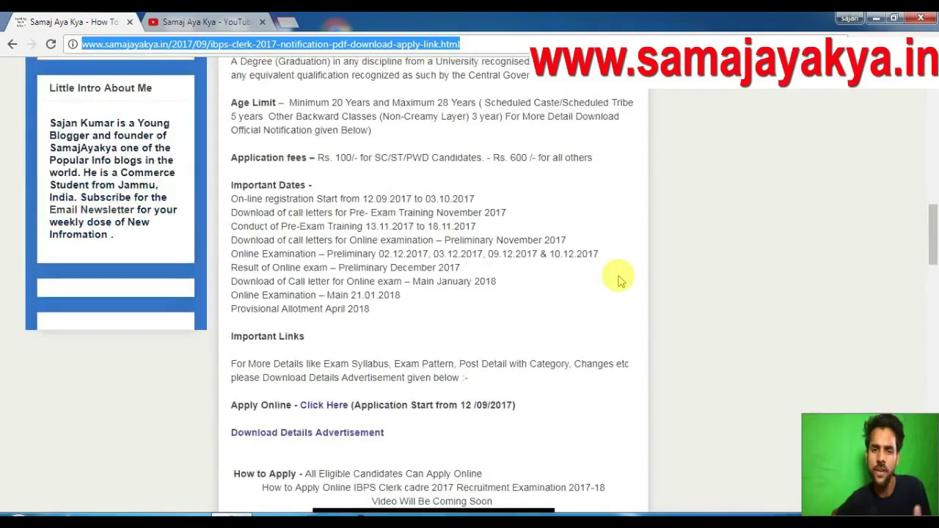
pyautogui.scroll(2, 619, 279)
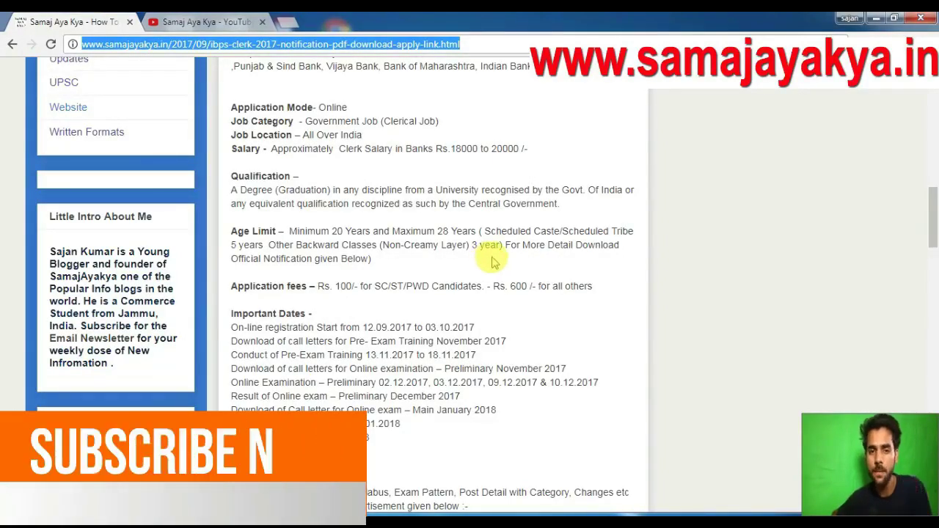
pyautogui.scroll(-1, 490, 262)
pyautogui.scroll(-2, 493, 263)
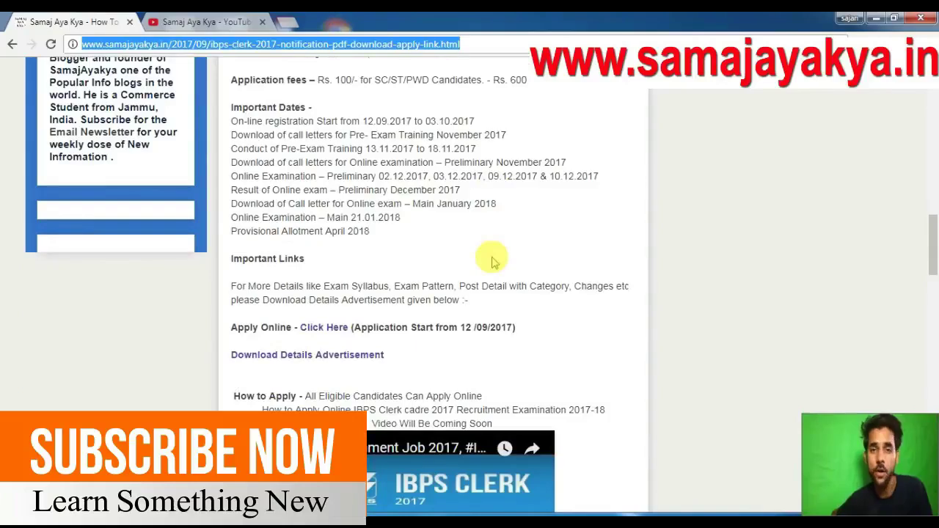
pyautogui.scroll(-2, 552, 273)
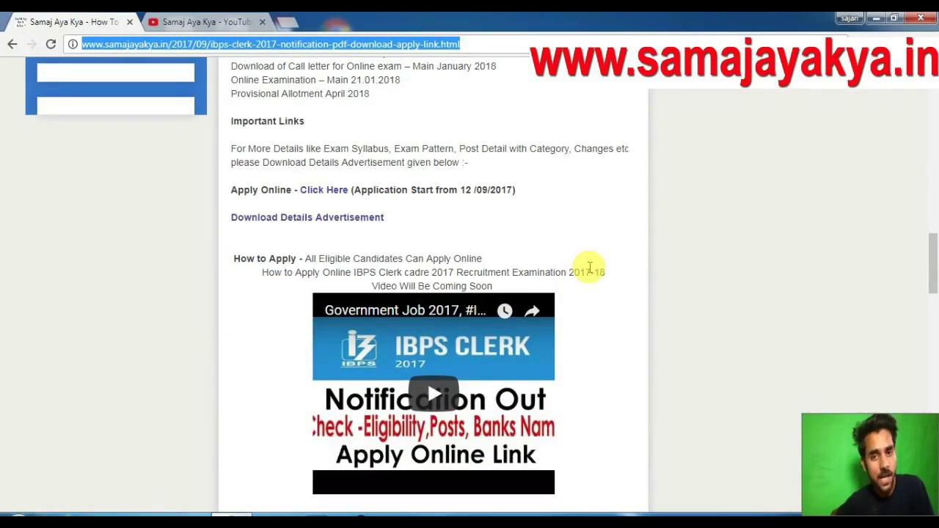
pyautogui.scroll(-6, 590, 268)
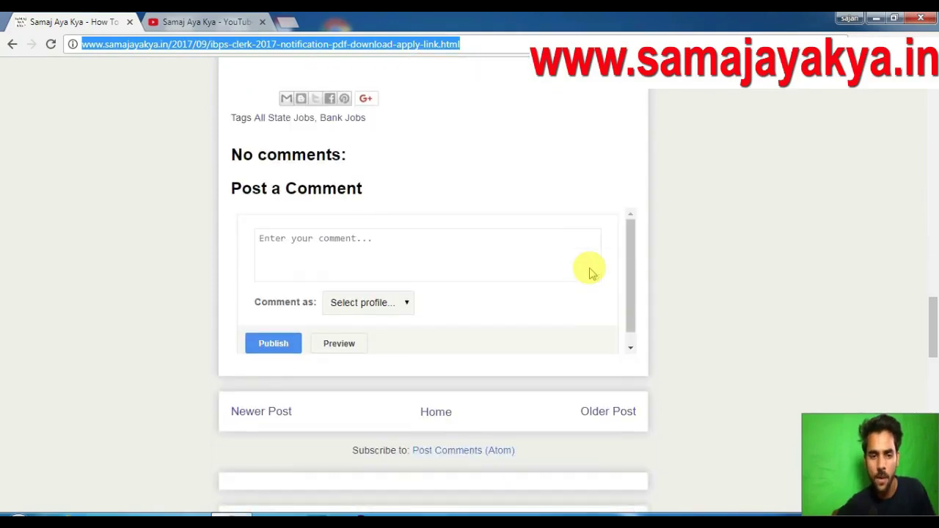
pyautogui.scroll(6, 590, 272)
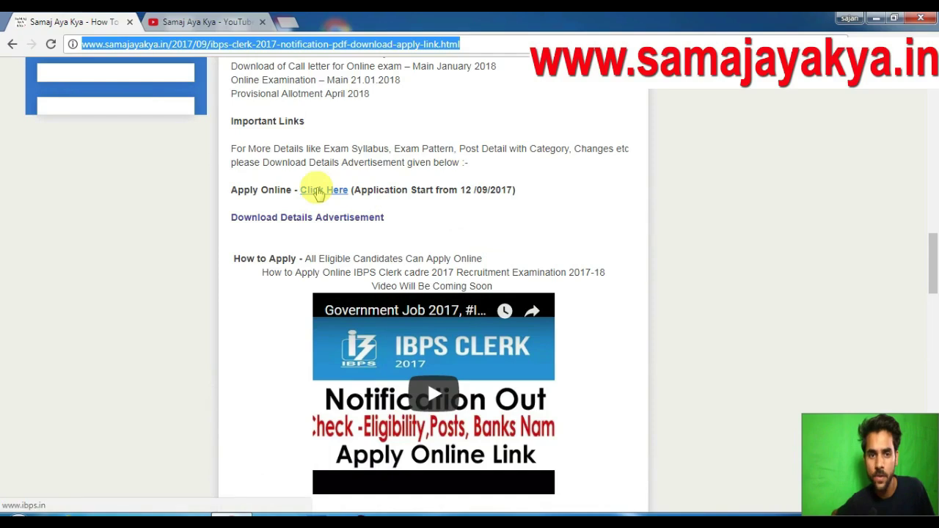
# Go to the official IBPS site and open the CRP Clerks-VII online application page.
pyautogui.click(317, 193)
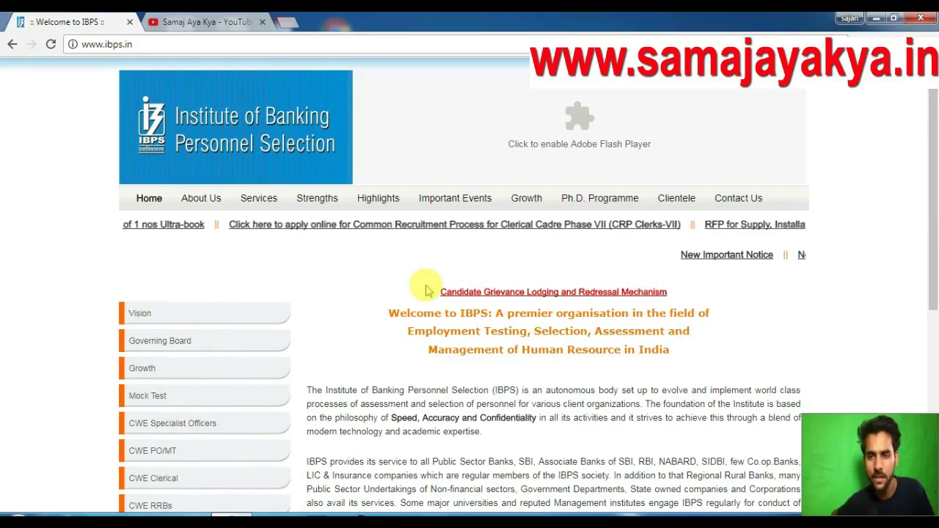
pyautogui.click(426, 226)
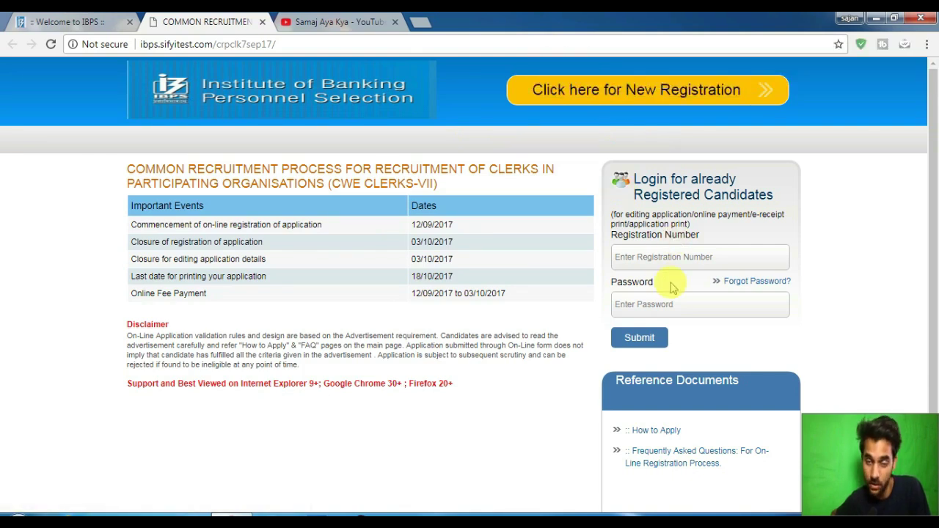
# Start a new registration and enter the candidate's first name in capital letters.
pyautogui.click(619, 90)
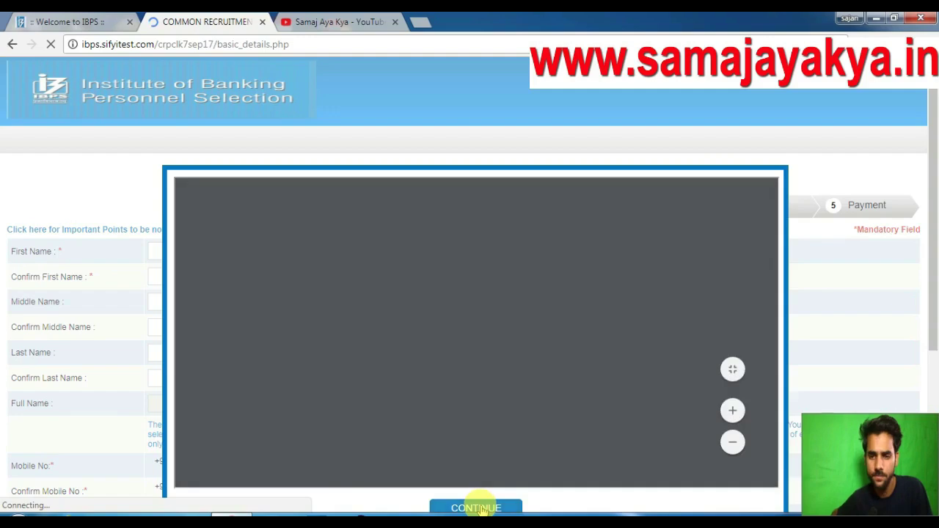
pyautogui.click(478, 508)
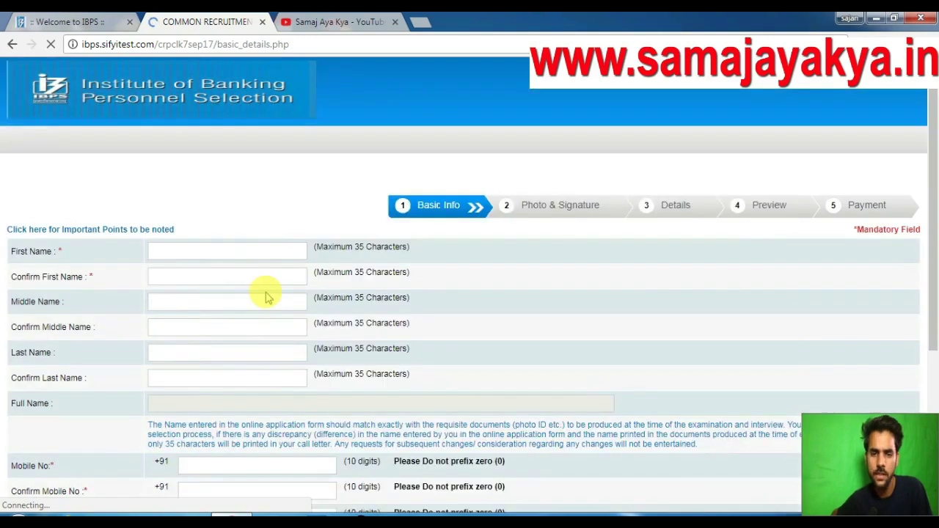
pyautogui.click(261, 253)
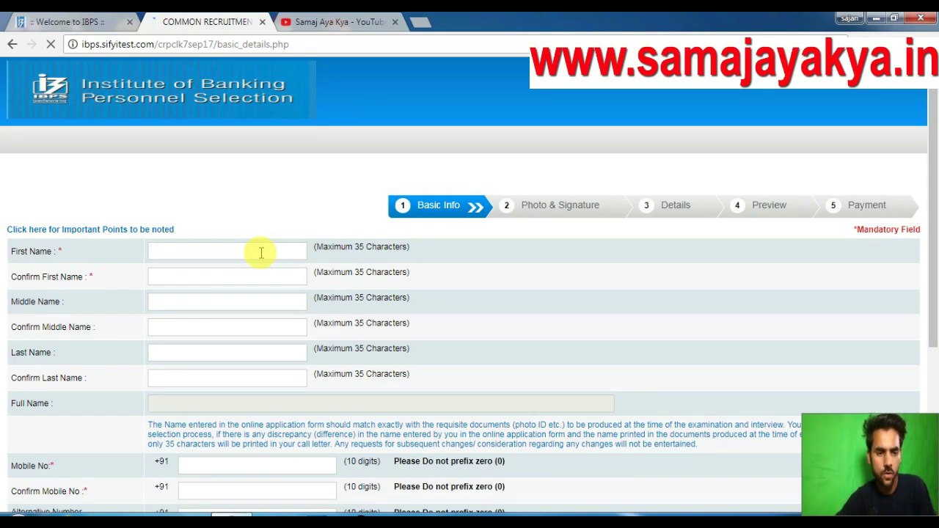
pyautogui.press('capslock')
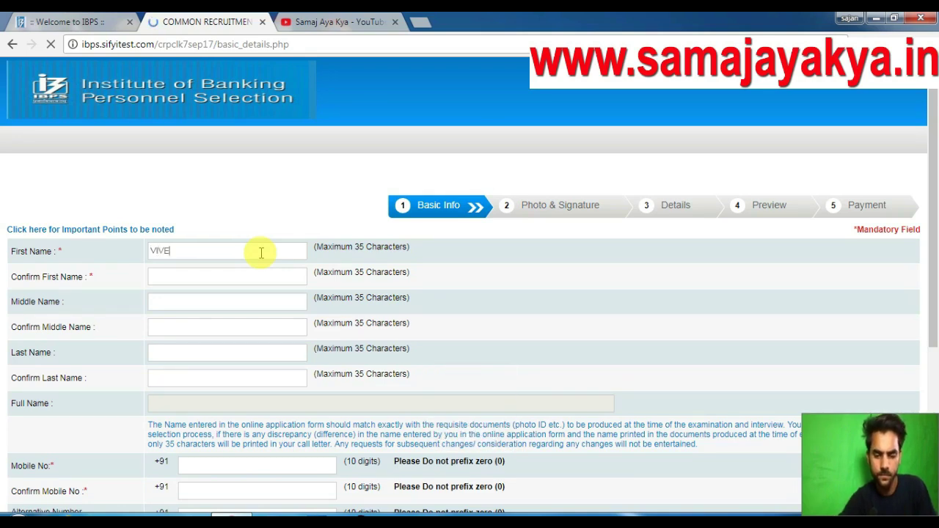
pyautogui.press('Tab')
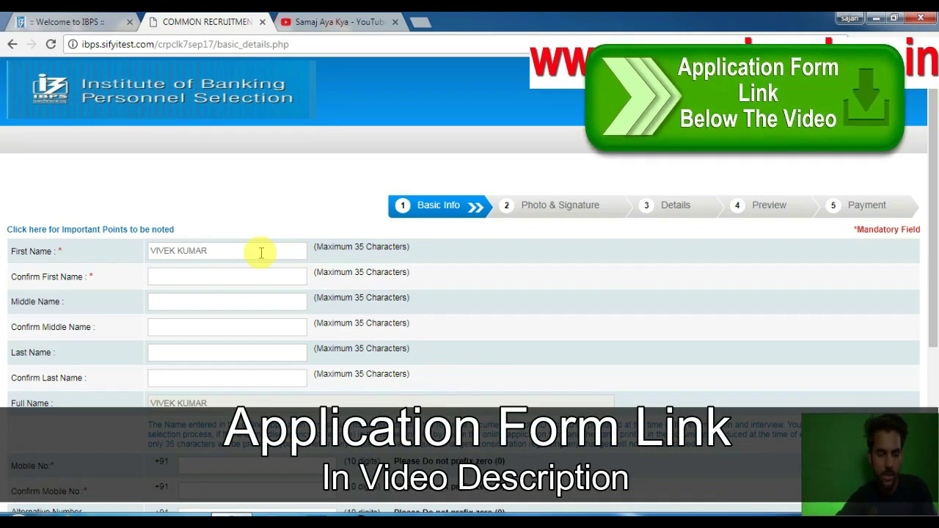
# Retype the first name, then fill in the candidate's last name and its confirmation.
pyautogui.tripleClick(261, 252)
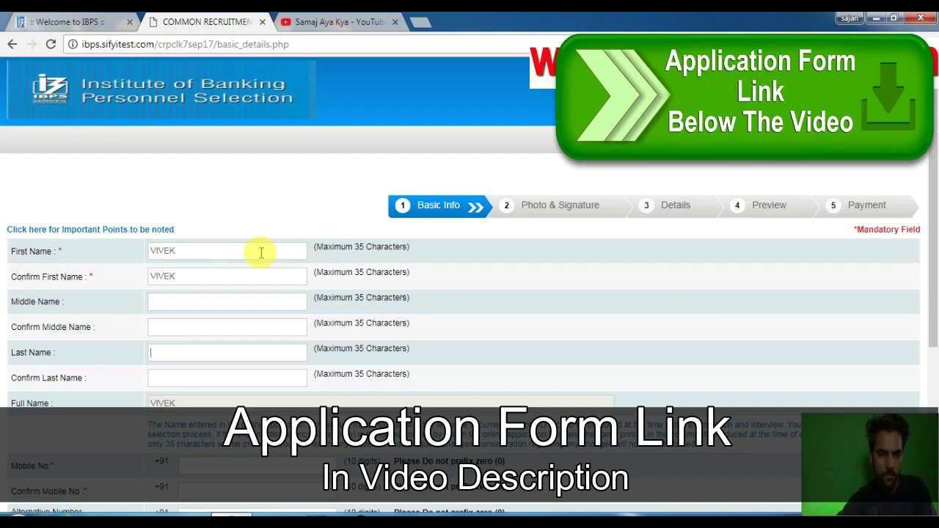
pyautogui.press('Tab')
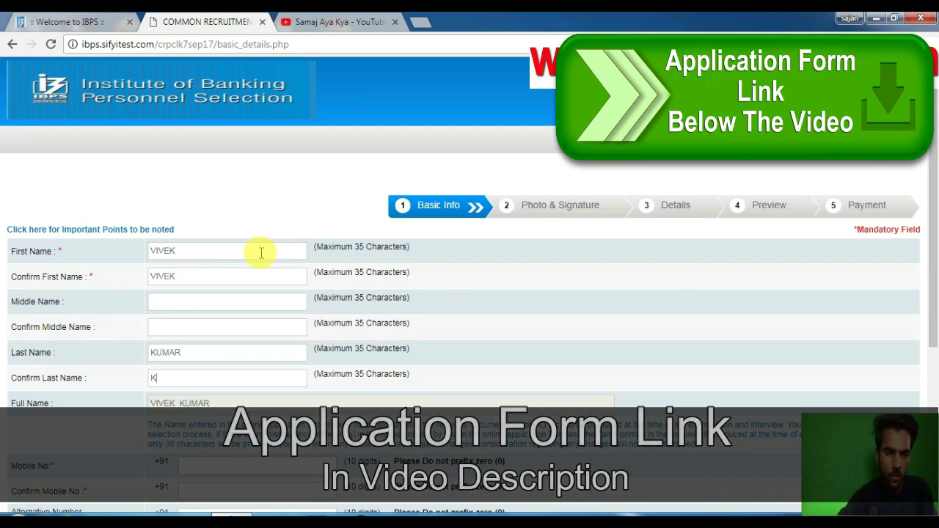
pyautogui.press('Tab')
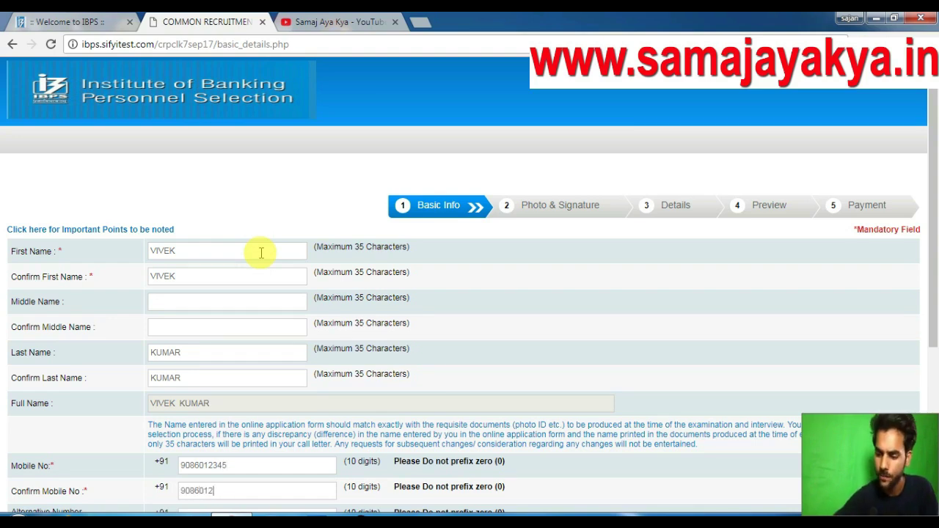
# Enter the candidate's e-mail ID in lowercase with the rediffmail.com domain.
pyautogui.scroll(-3, 252, 320)
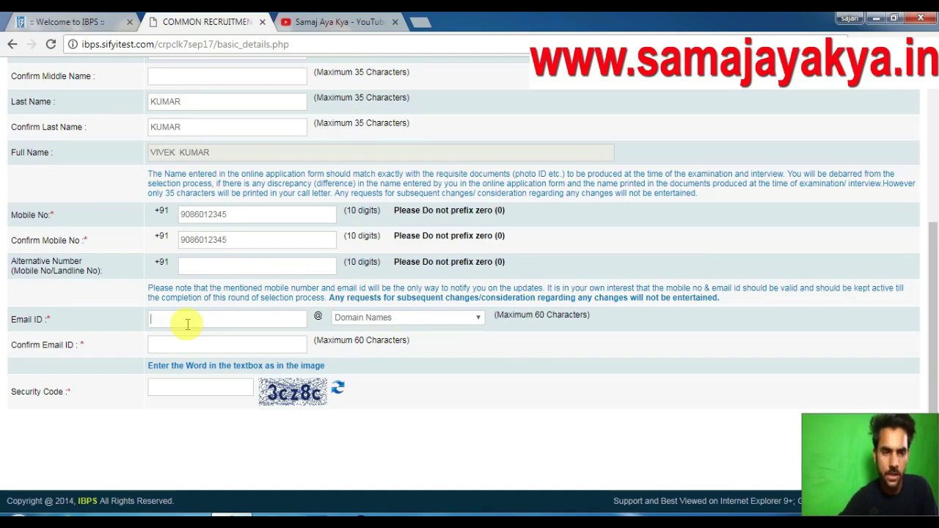
pyautogui.press('capslock')
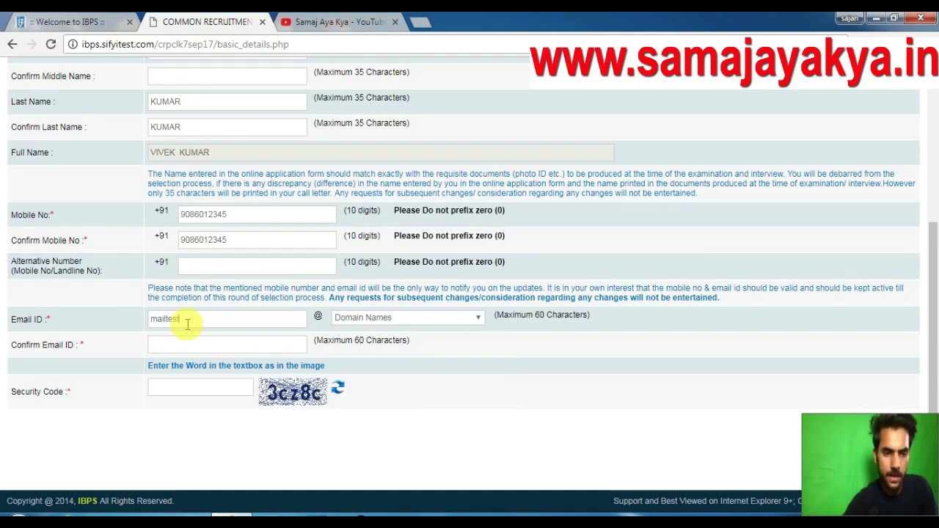
pyautogui.click(376, 318)
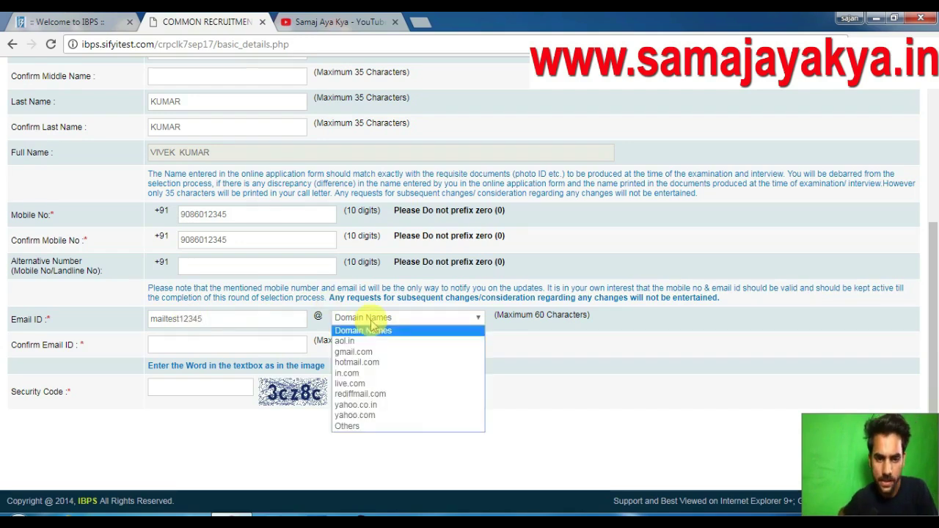
pyautogui.click(363, 394)
# Fill in the confirmation e-mail and type the security code shown in the image.
pyautogui.click(253, 348)
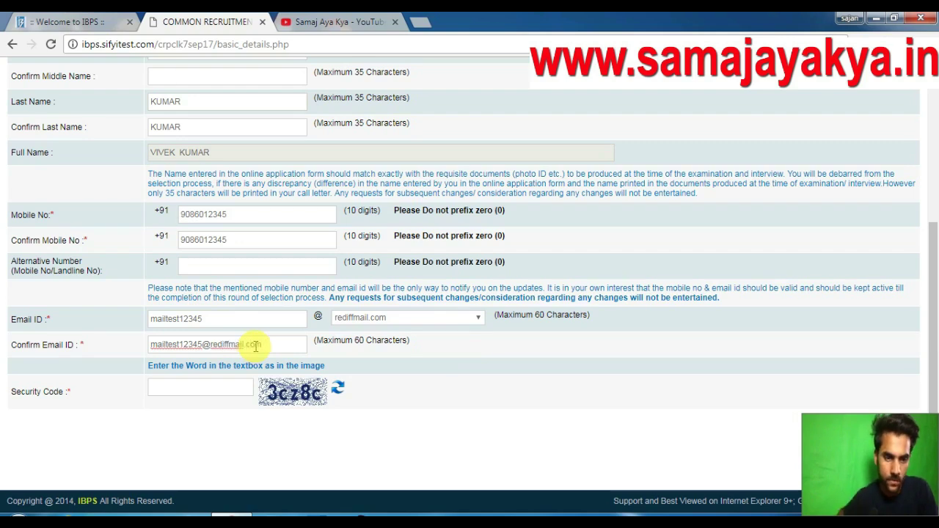
pyautogui.click(388, 400)
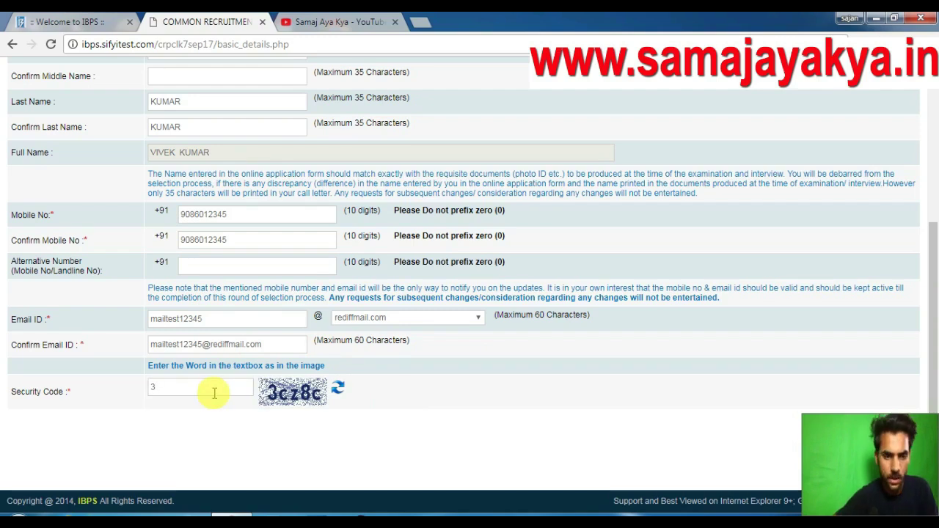
pyautogui.click(214, 393)
pyautogui.write('3cz8c')
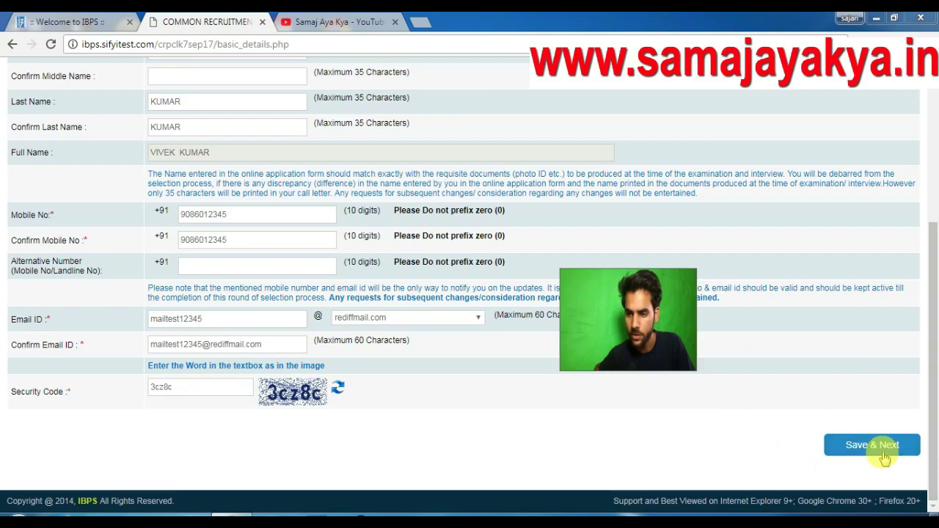
pyautogui.click(872, 445)
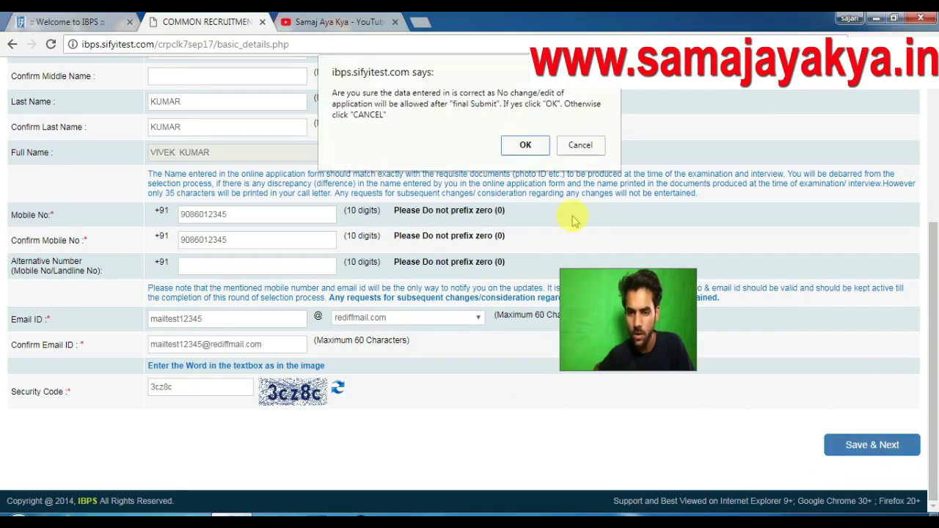
pyautogui.click(523, 145)
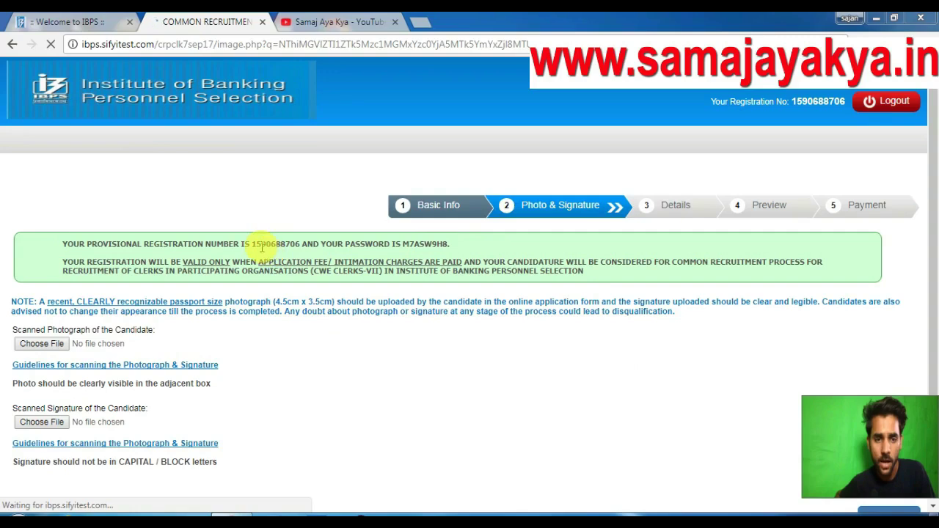
pyautogui.moveTo(253, 245); pyautogui.dragTo(452, 246)
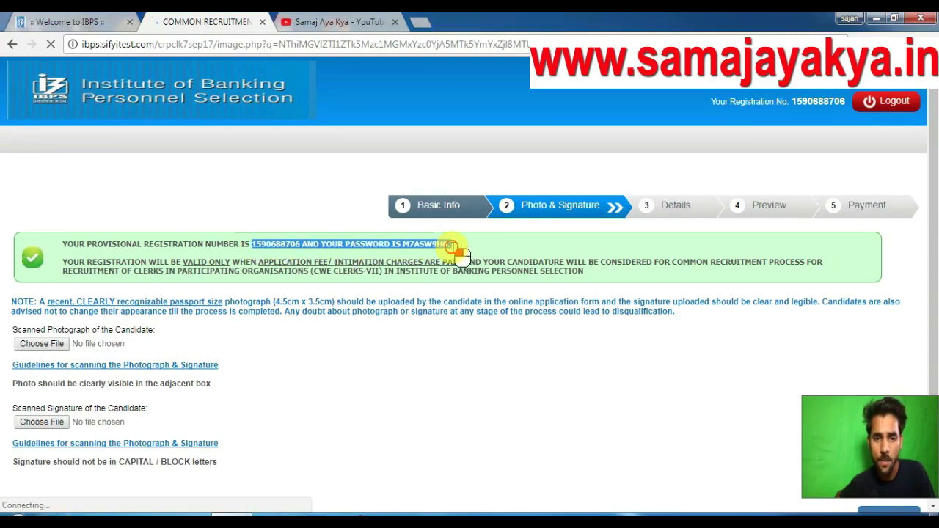
pyautogui.click(404, 514)
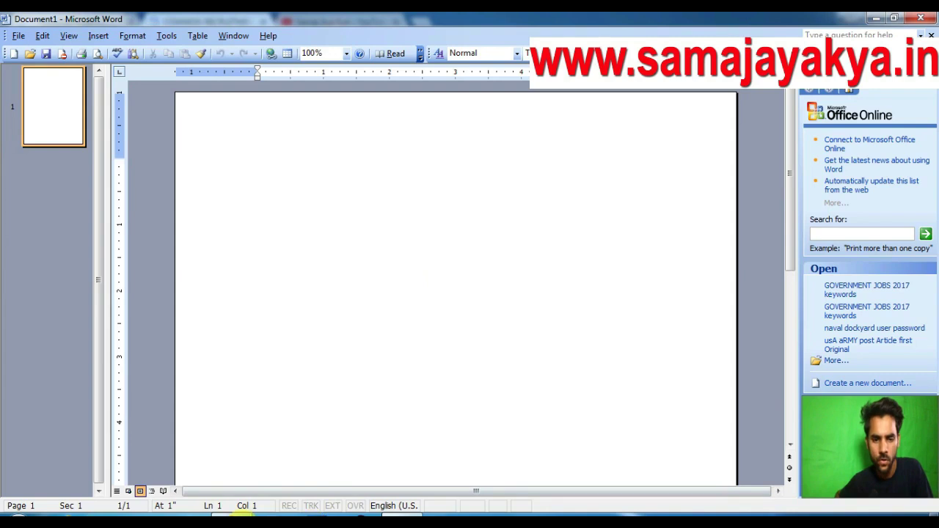
pyautogui.click(232, 520)
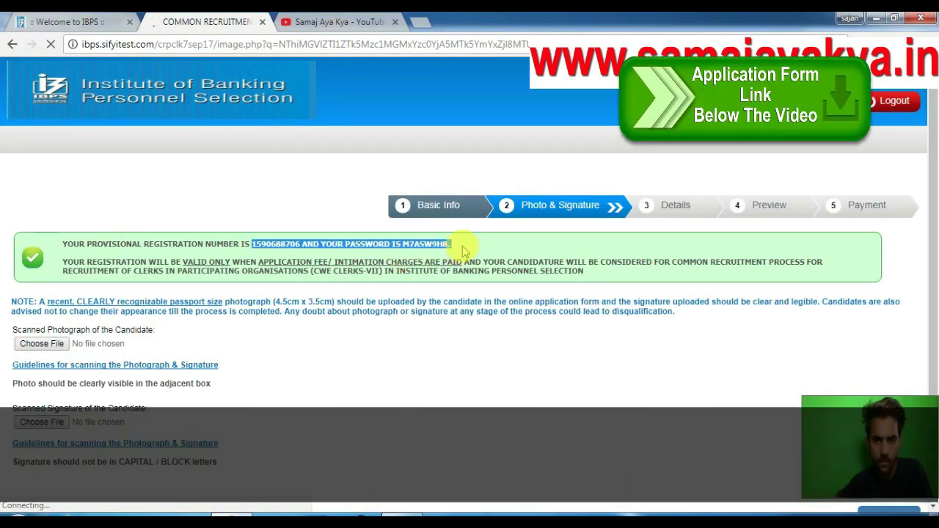
pyautogui.click(462, 250)
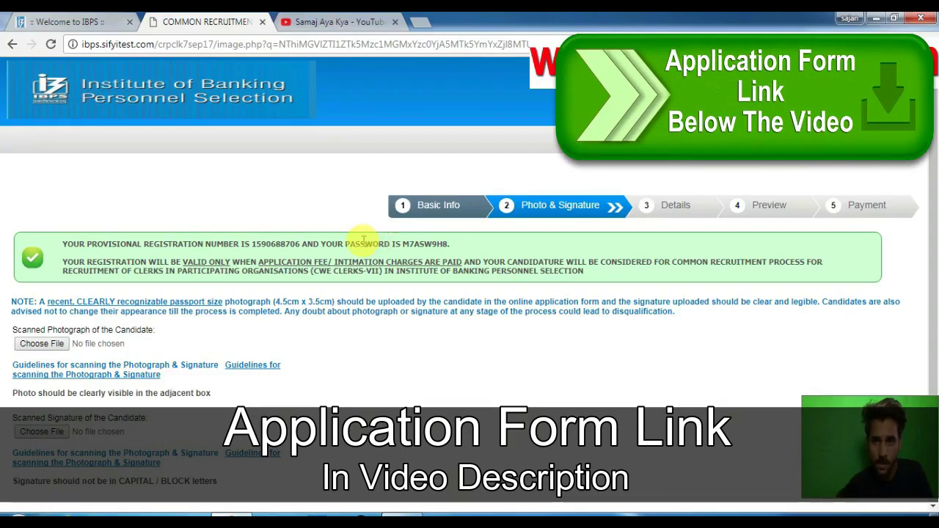
pyautogui.scroll(-1, 389, 310)
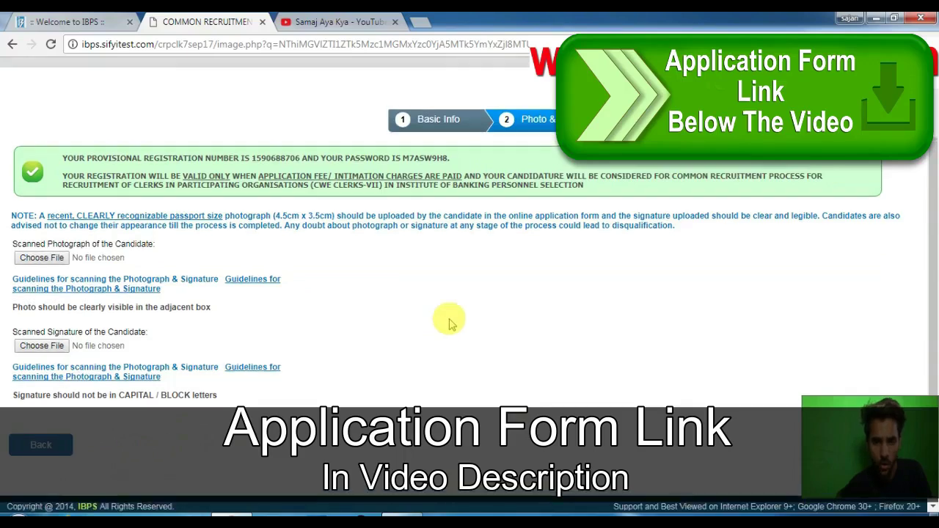
pyautogui.scroll(1, 449, 323)
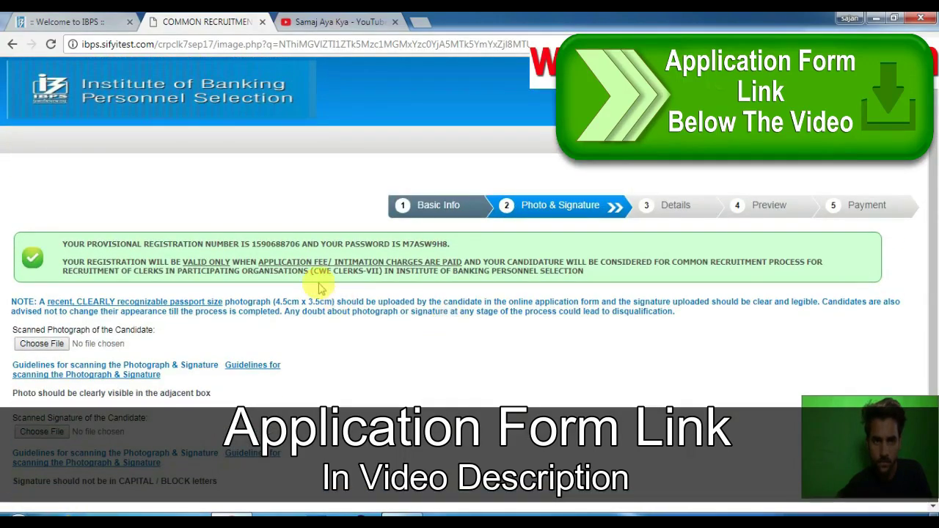
pyautogui.scroll(-1, 147, 278)
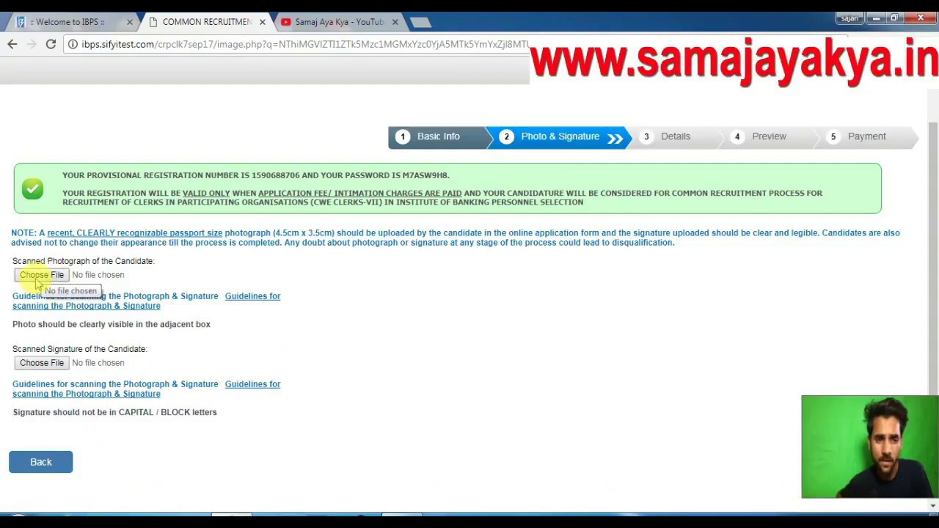
# Upload '49 KB - Copy' from the D:\test folder as the candidate's photograph.
pyautogui.click(38, 279)
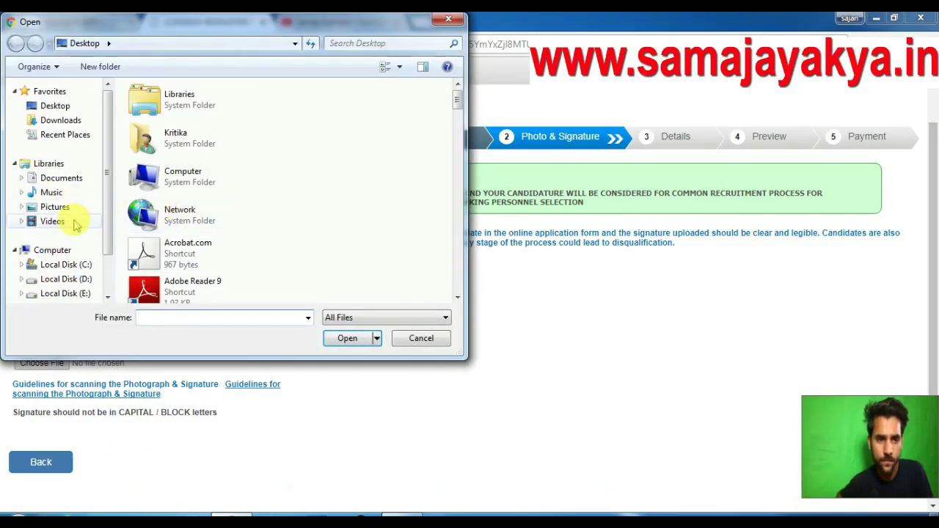
pyautogui.click(84, 279)
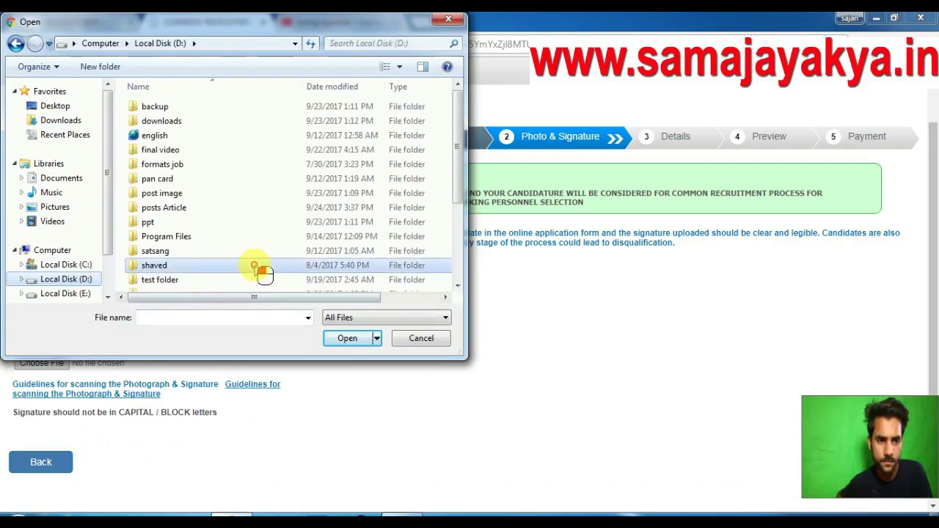
pyautogui.doubleClick(193, 280)
pyautogui.click(387, 206)
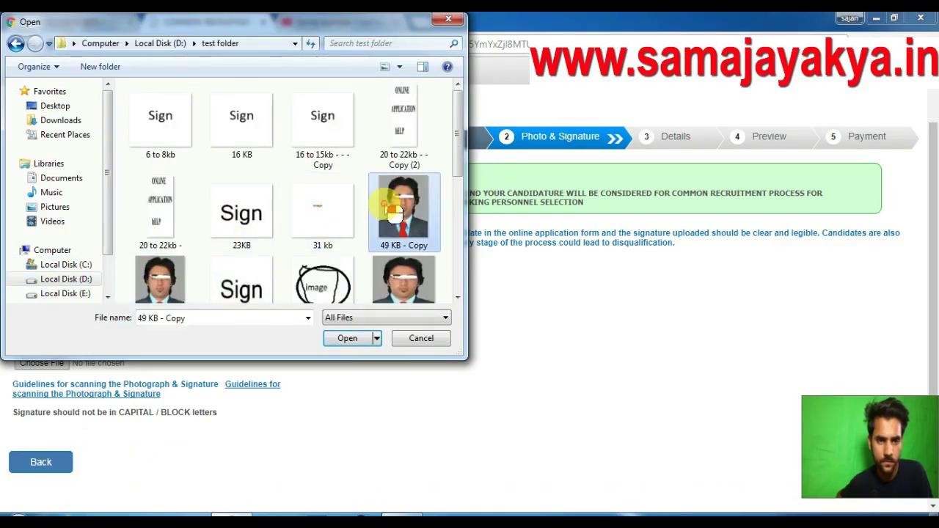
pyautogui.click(354, 337)
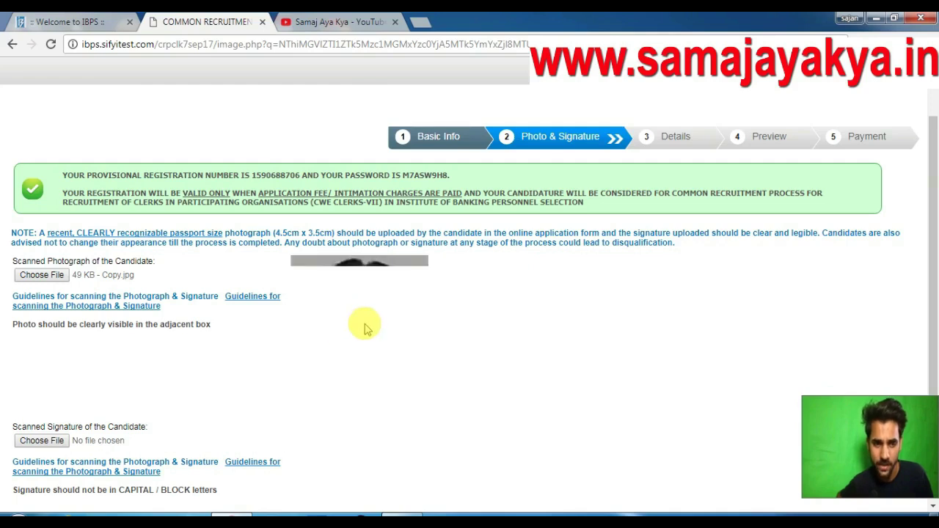
# Upload the '23KB' image as the signature and continue to the Details step.
pyautogui.scroll(-1, 359, 307)
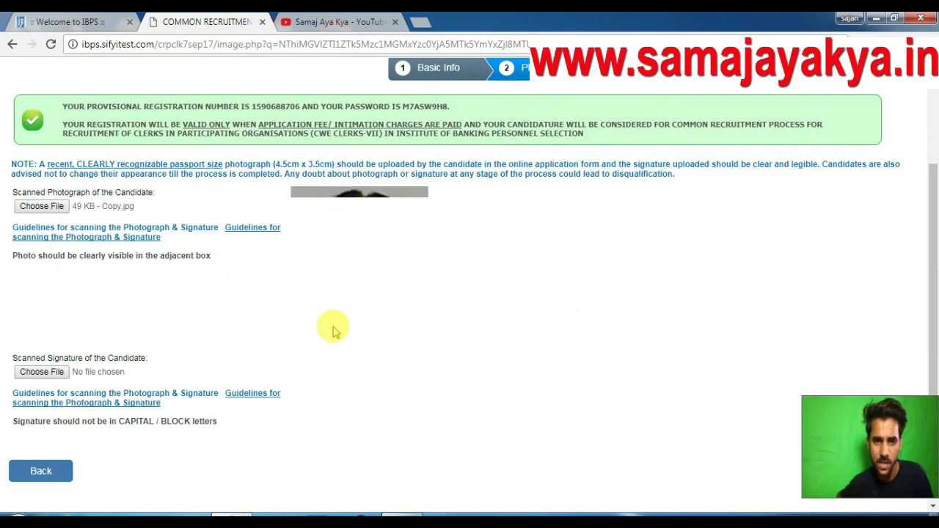
pyautogui.click(33, 372)
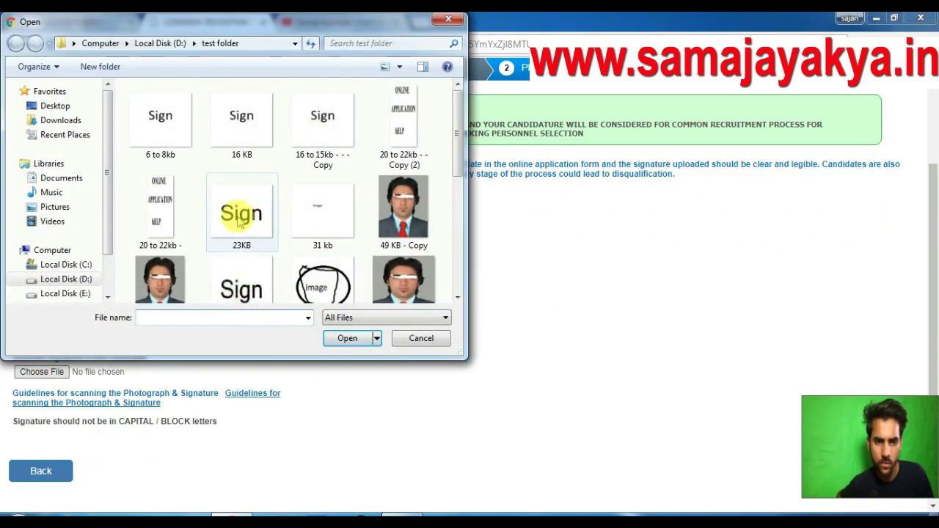
pyautogui.click(242, 213)
pyautogui.click(348, 342)
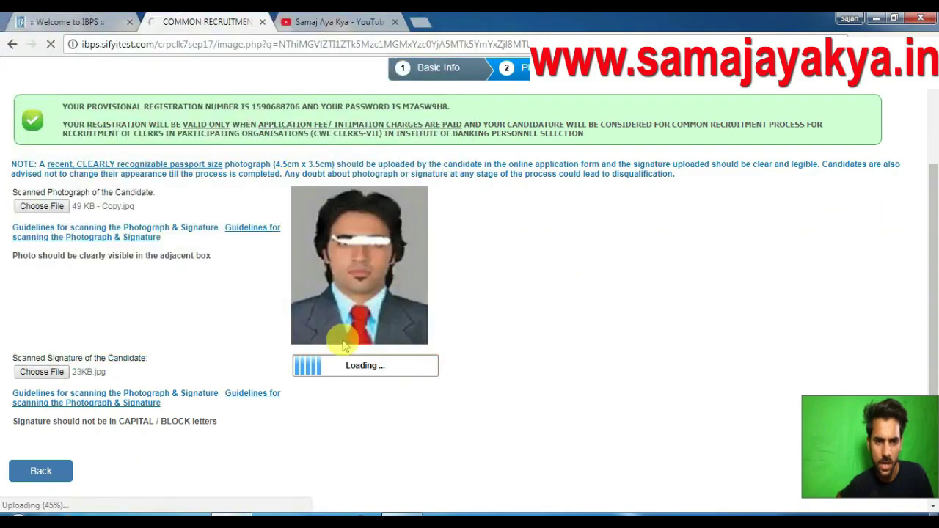
pyautogui.scroll(-1, 428, 328)
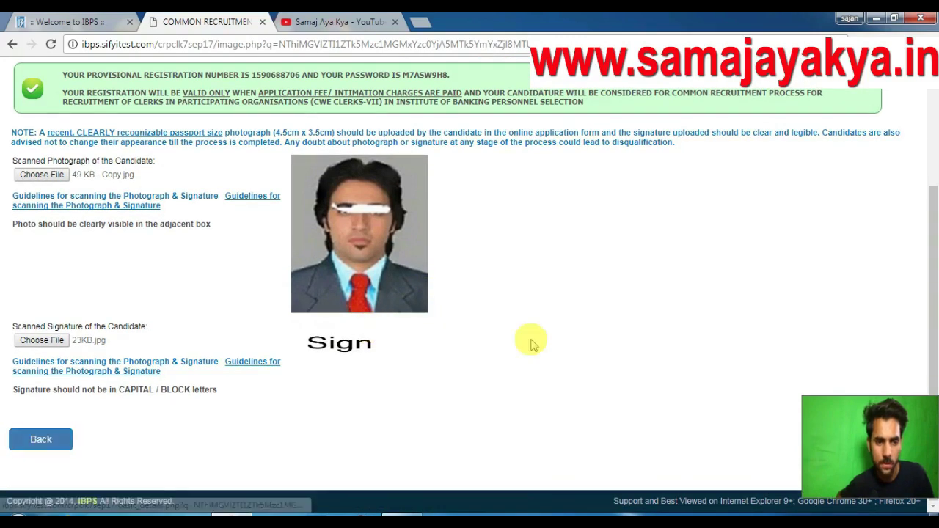
pyautogui.moveTo(800, 429); pyautogui.dragTo(652, 176)
pyautogui.click(888, 447)
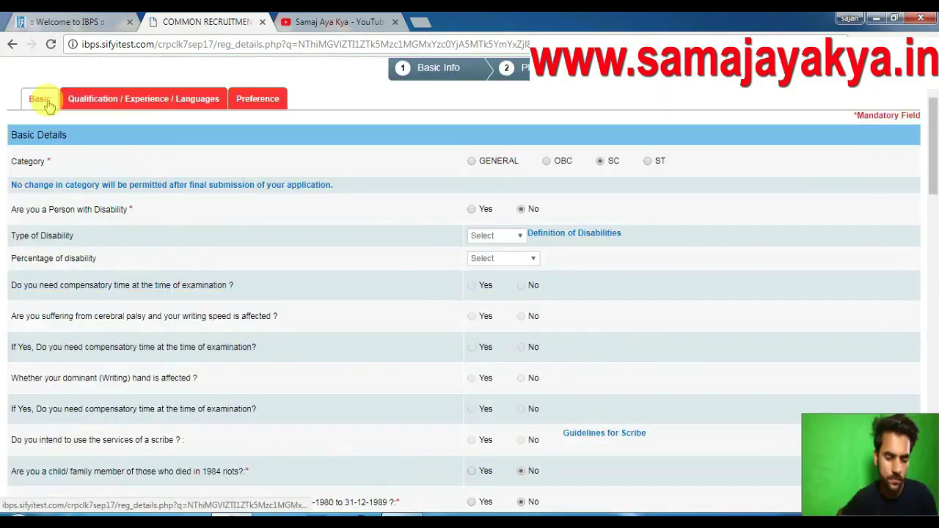
# Set category to SC and answer No to the 1984 riots and J&K domicile questions.
pyautogui.click(47, 102)
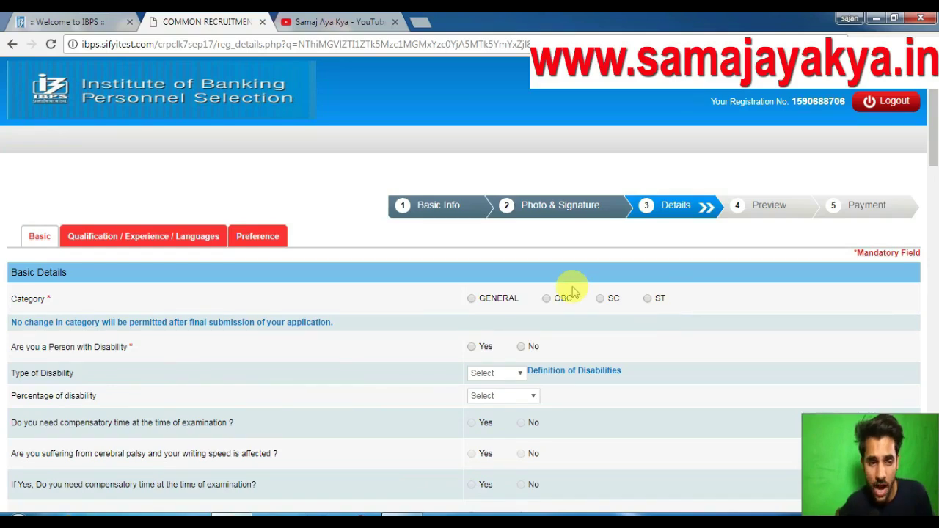
pyautogui.click(602, 301)
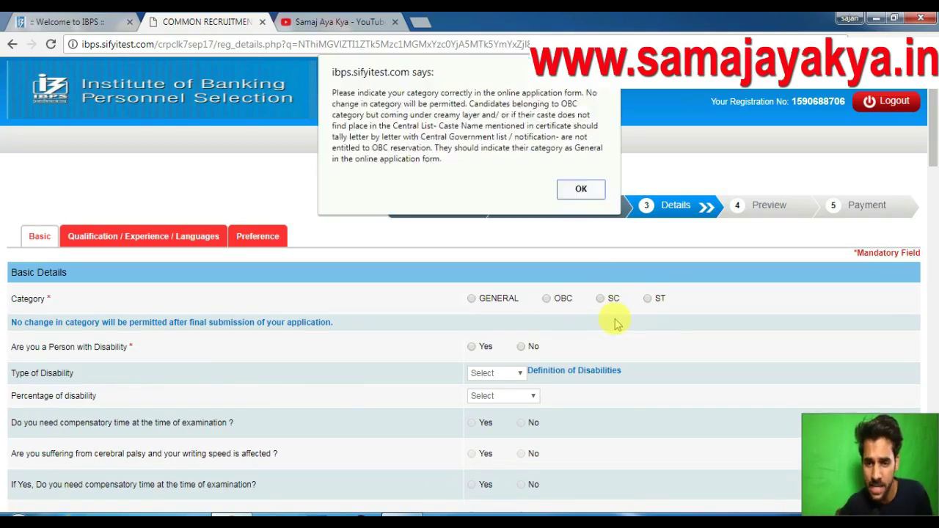
pyautogui.click(585, 191)
pyautogui.scroll(-2, 588, 339)
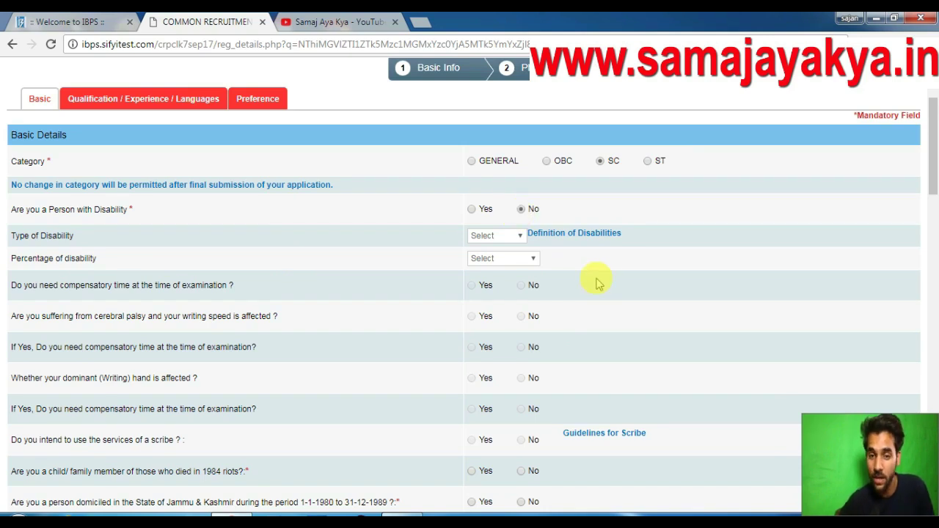
pyautogui.scroll(-2, 609, 278)
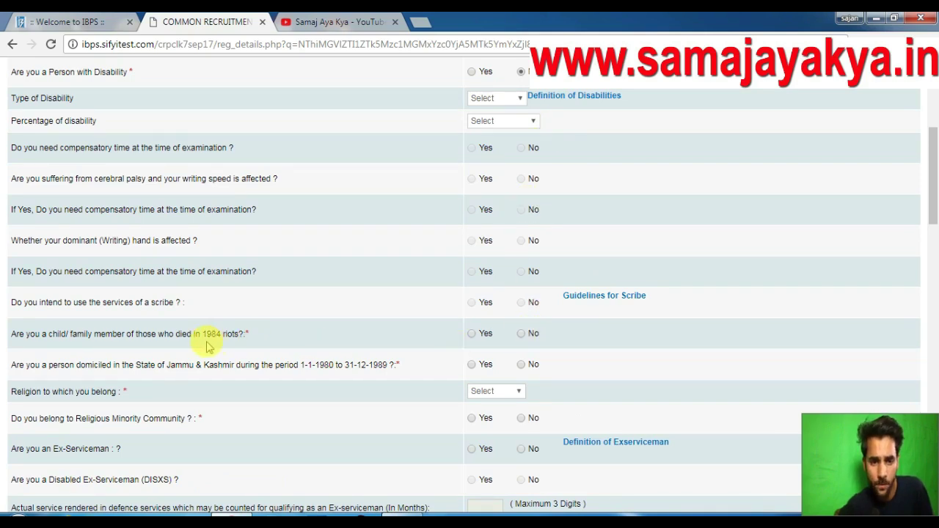
pyautogui.click(522, 335)
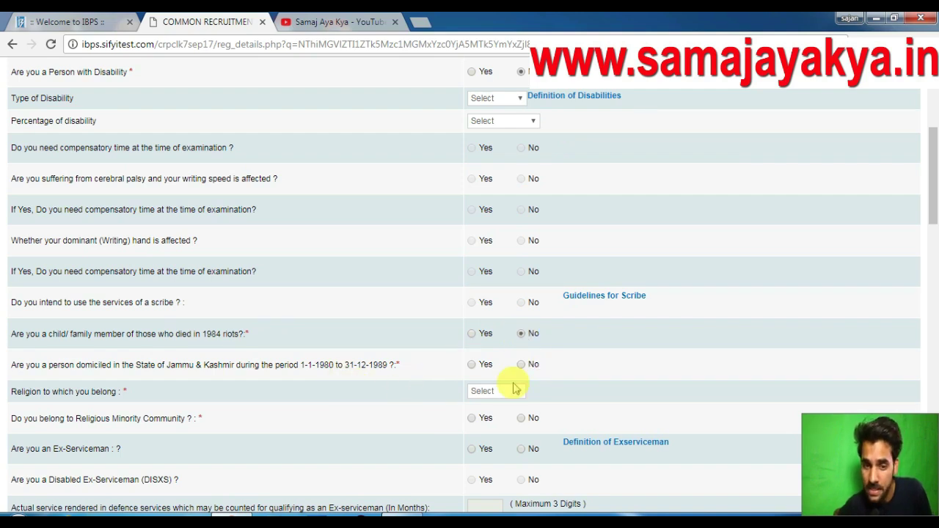
pyautogui.click(523, 366)
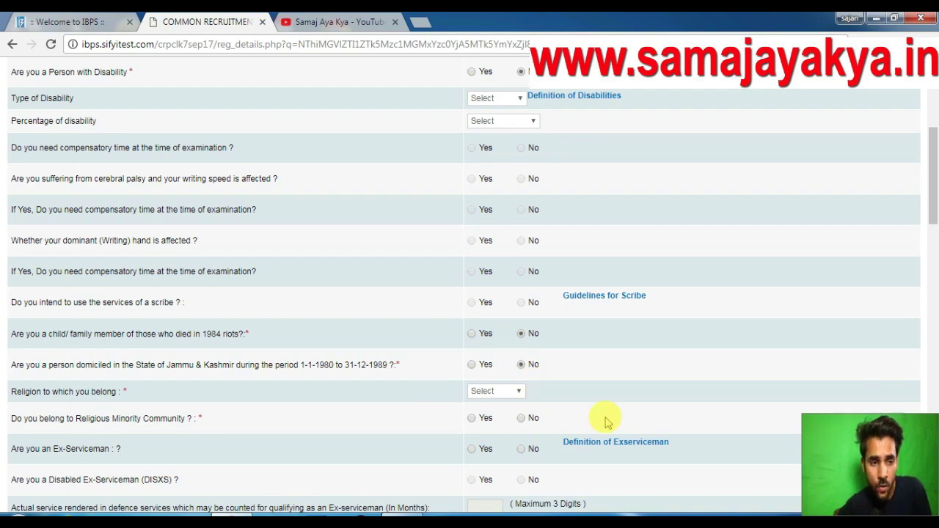
# Set religion to Hindu and answer No to religious minority and ex-serviceman.
pyautogui.click(488, 391)
pyautogui.click(486, 436)
pyautogui.scroll(-2, 593, 411)
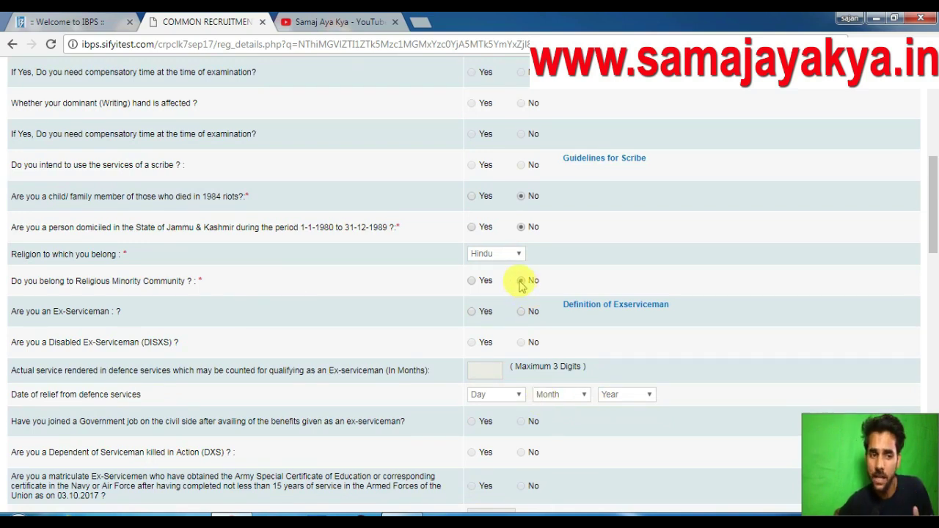
pyautogui.click(520, 282)
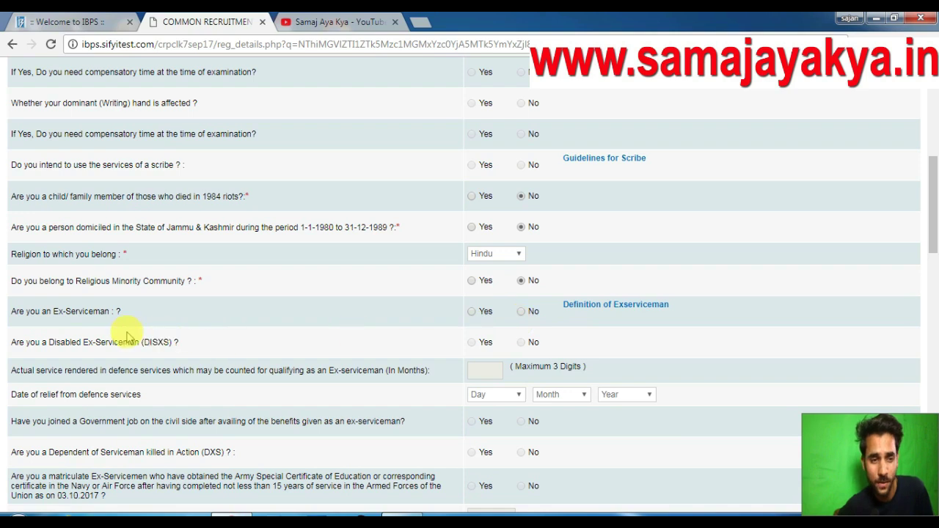
pyautogui.click(523, 314)
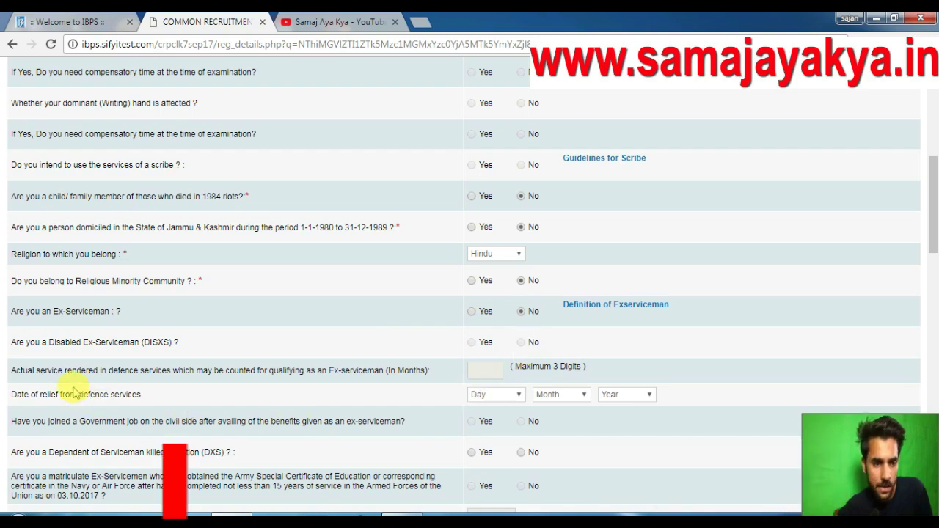
# Answer No to the DXS dependent question.
pyautogui.scroll(-1, 353, 373)
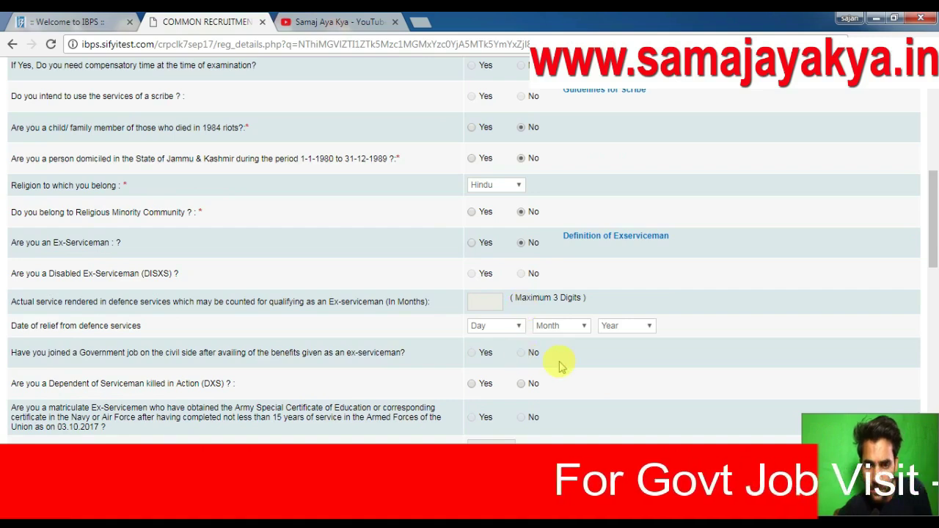
pyautogui.scroll(-1, 567, 367)
pyautogui.scroll(-1, 567, 367)
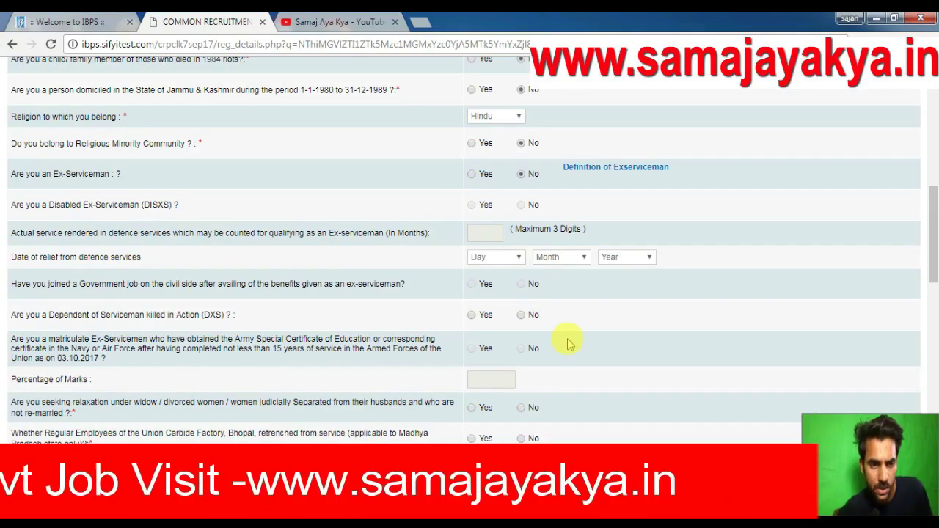
pyautogui.scroll(-1, 567, 337)
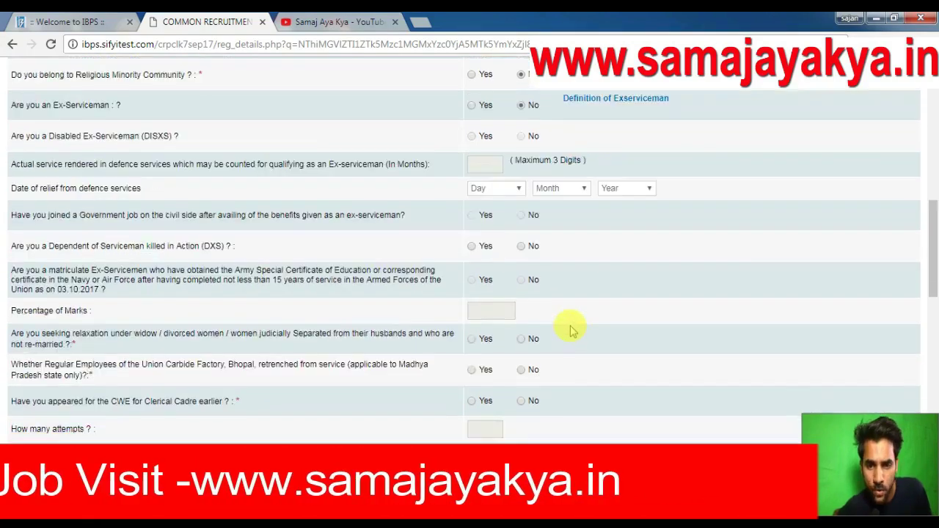
pyautogui.click(522, 248)
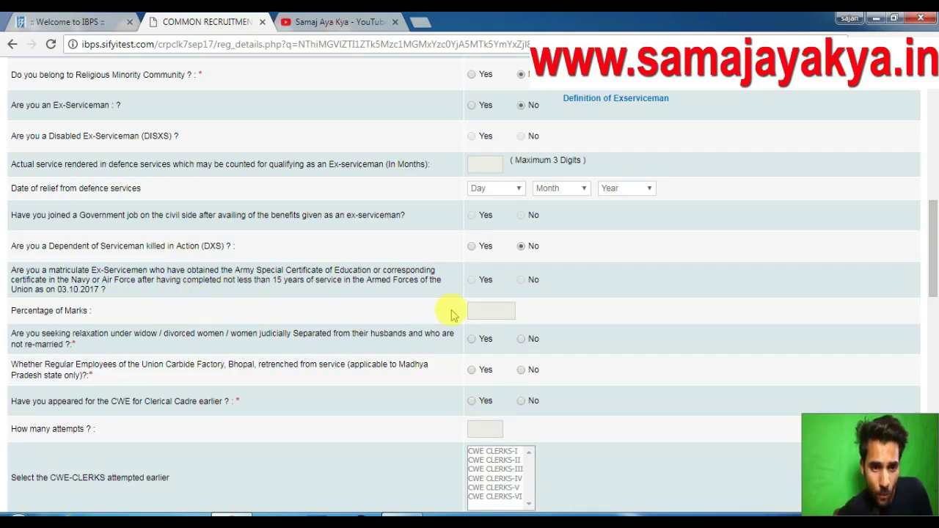
pyautogui.scroll(-1, 506, 308)
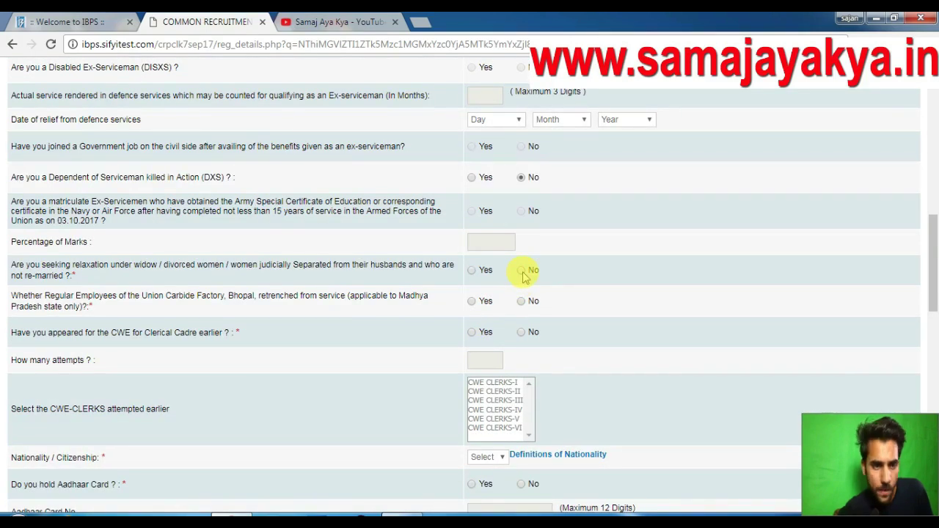
# Answer No to widow relaxation and Union Carbide, set nationality Indian, and declare no Aadhaar card.
pyautogui.click(522, 271)
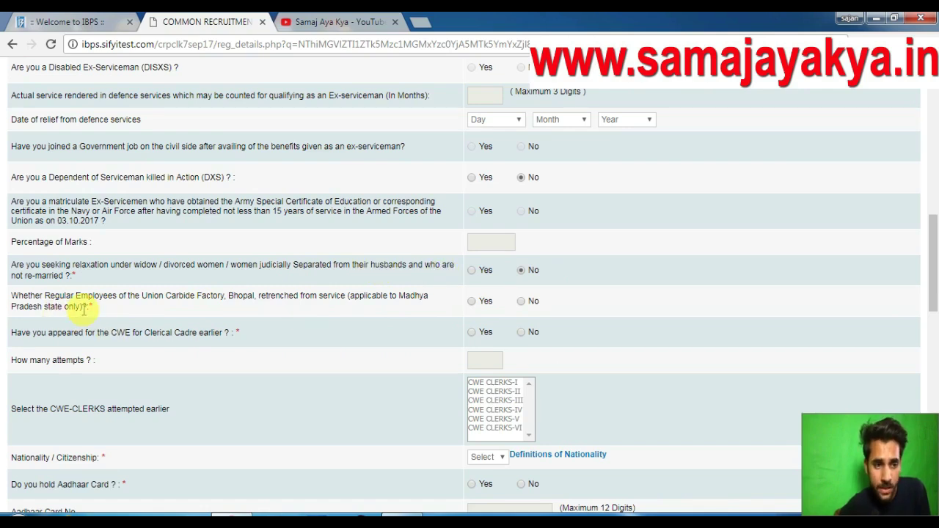
pyautogui.click(521, 302)
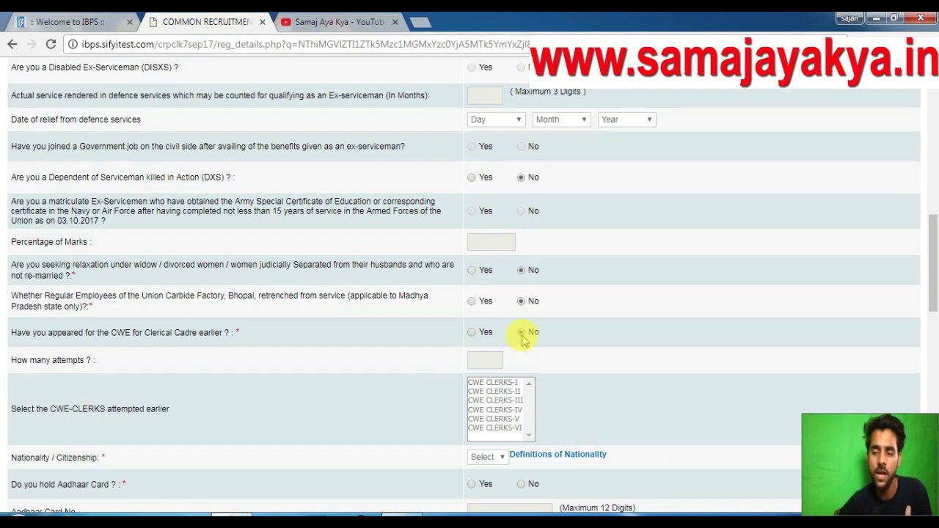
pyautogui.scroll(-1, 576, 362)
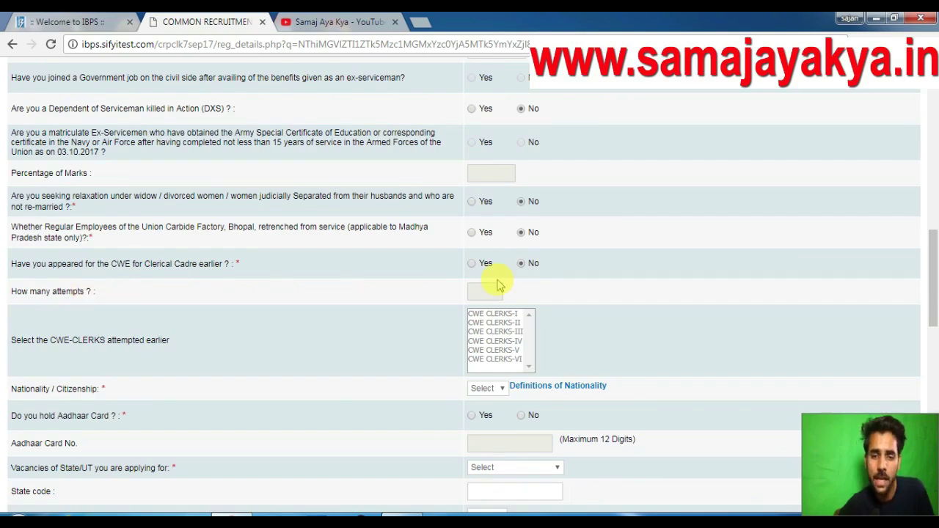
pyautogui.scroll(-1, 581, 326)
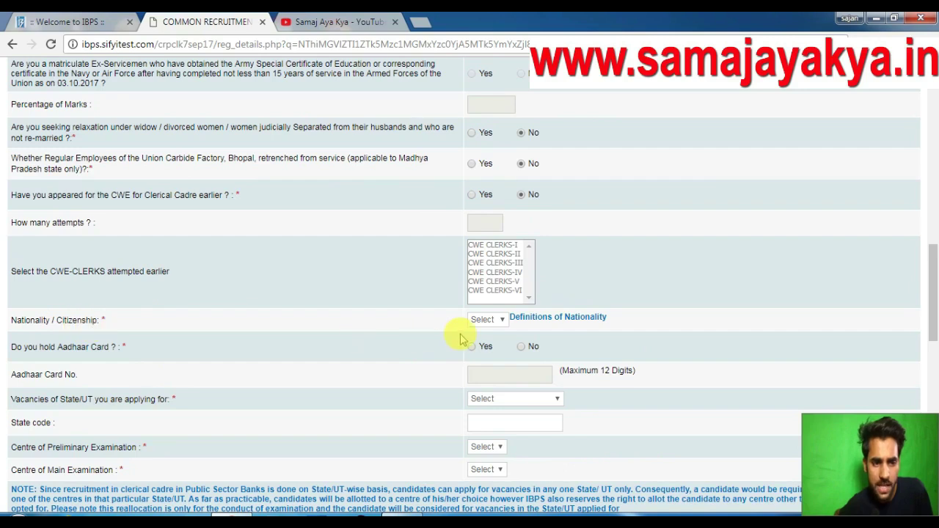
pyautogui.click(502, 322)
pyautogui.click(484, 343)
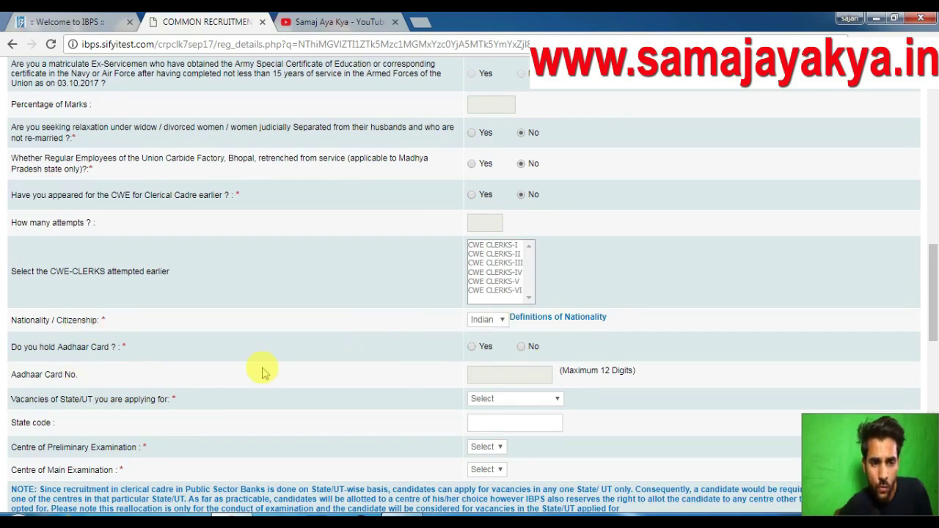
pyautogui.click(522, 350)
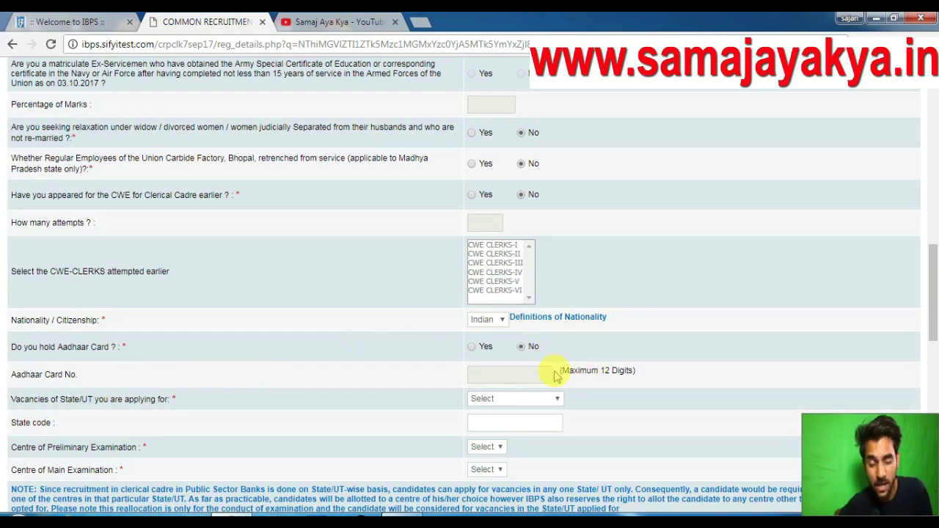
pyautogui.scroll(-1, 556, 376)
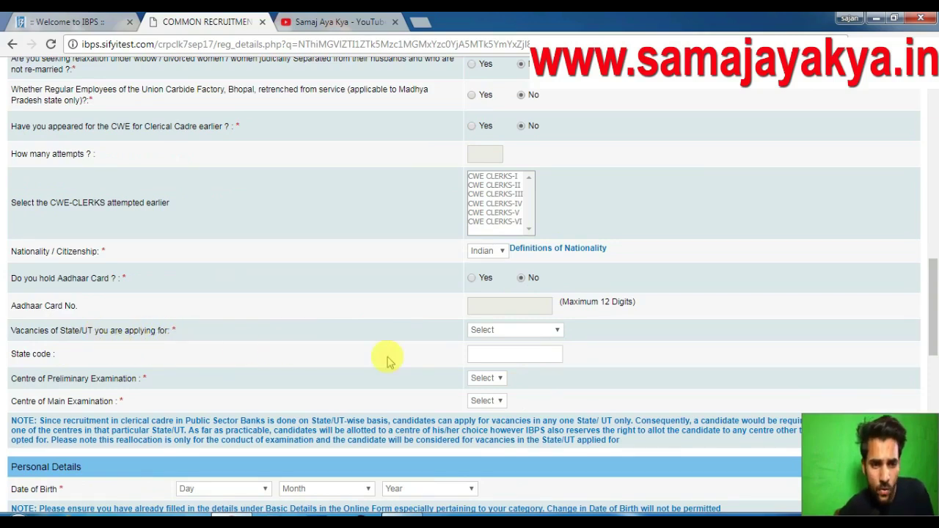
# Choose Jammu & Kashmir (state code 25) for vacancies and Jammu for both preliminary and main exam centres.
pyautogui.click(517, 332)
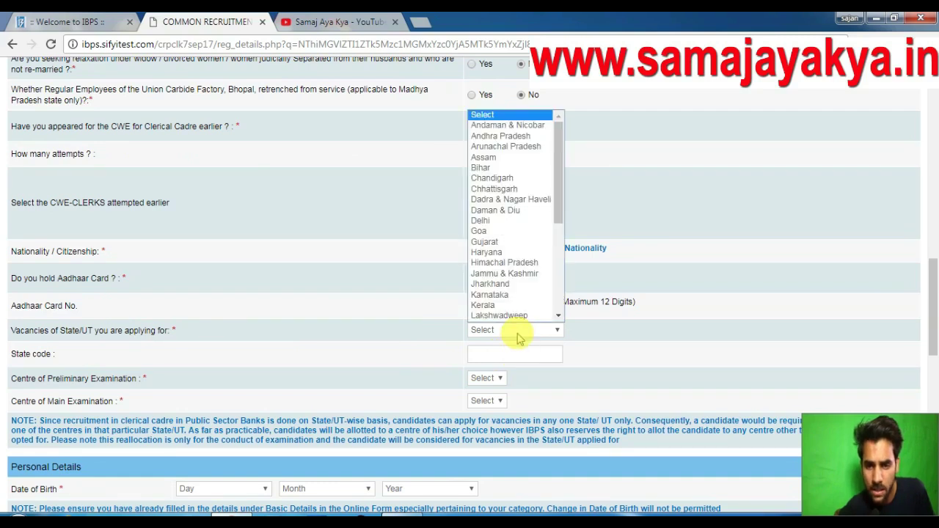
pyautogui.click(518, 276)
pyautogui.scroll(-1, 608, 353)
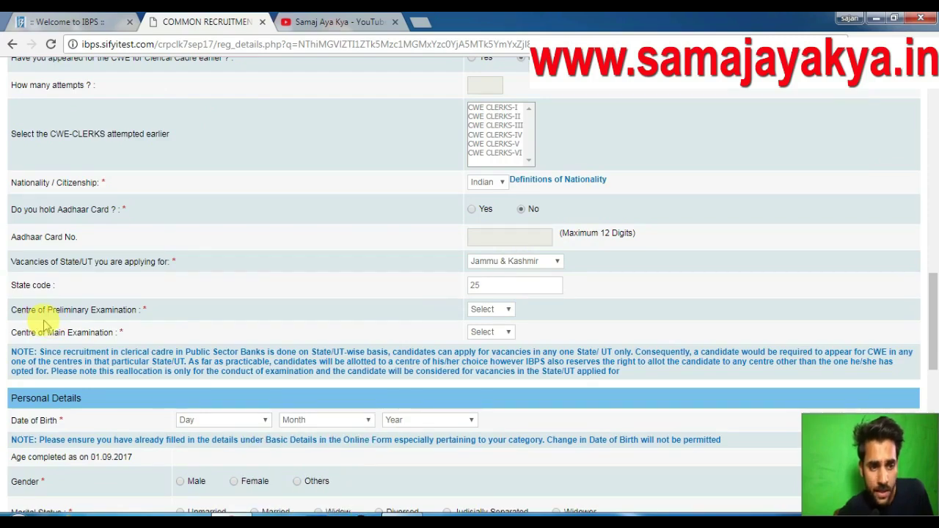
pyautogui.click(487, 310)
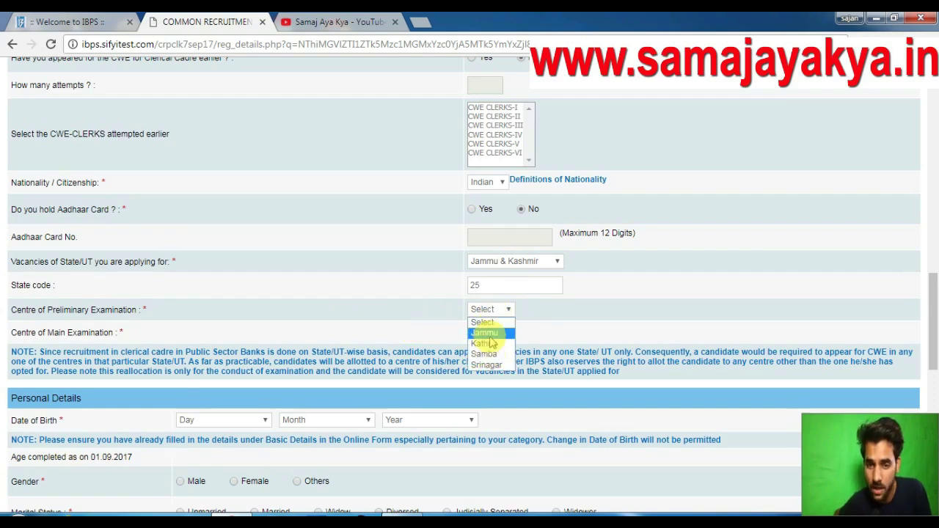
pyautogui.click(485, 332)
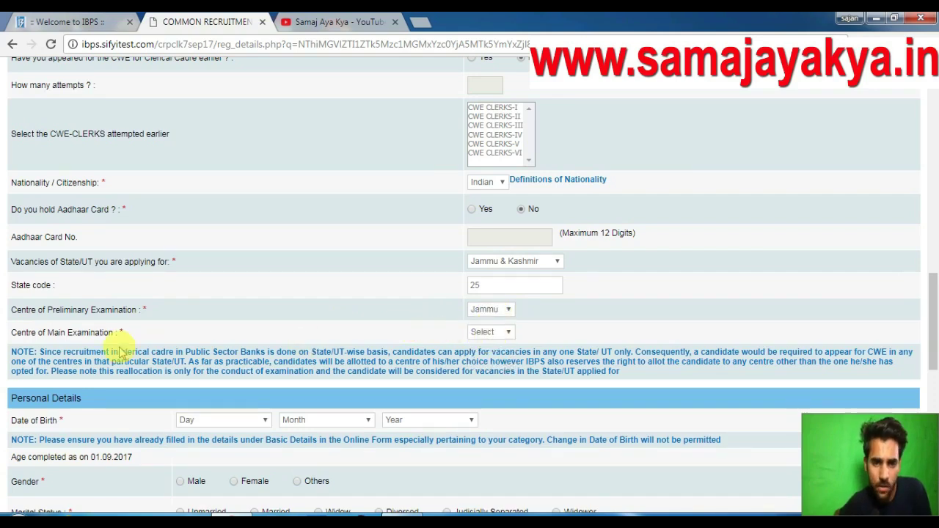
pyautogui.click(487, 333)
pyautogui.click(482, 345)
pyautogui.scroll(-1, 509, 399)
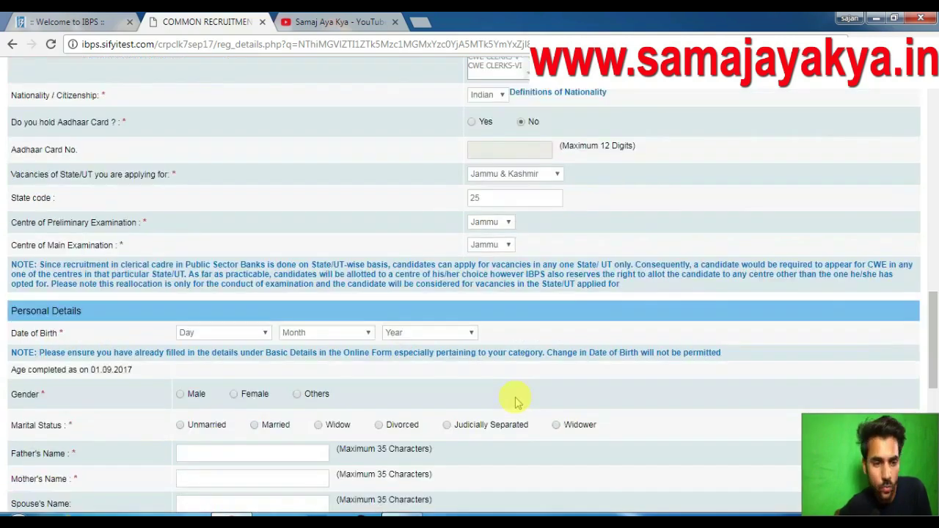
pyautogui.scroll(-1, 516, 402)
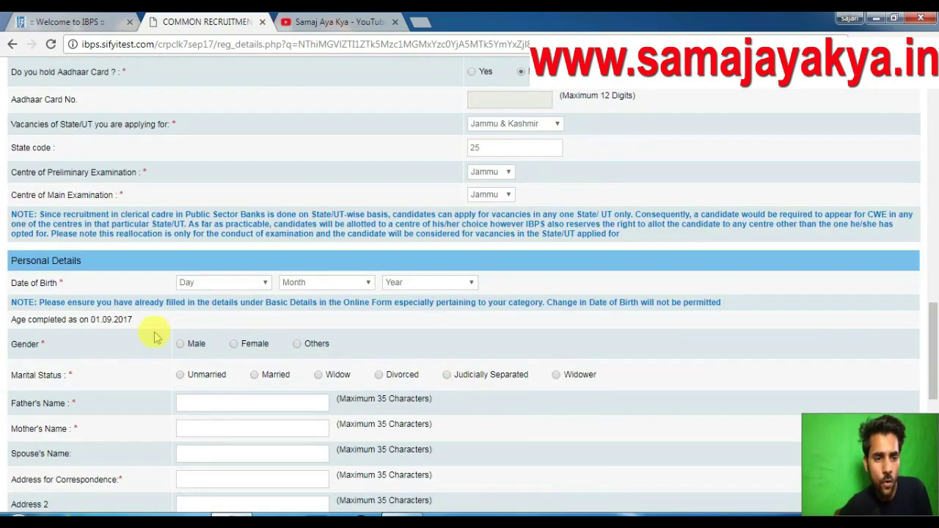
pyautogui.click(245, 290)
pyautogui.click(230, 309)
pyautogui.click(327, 283)
pyautogui.click(323, 306)
pyautogui.click(410, 284)
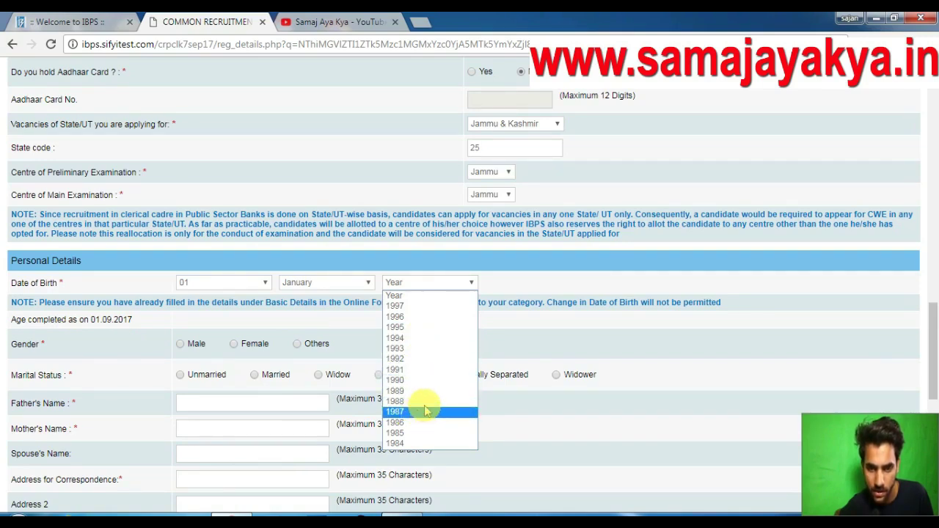
pyautogui.click(426, 327)
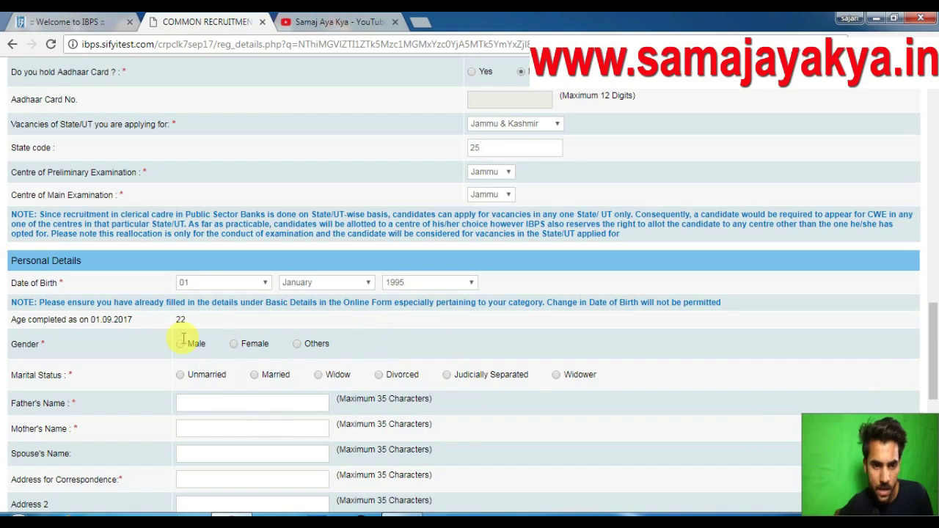
pyautogui.click(180, 344)
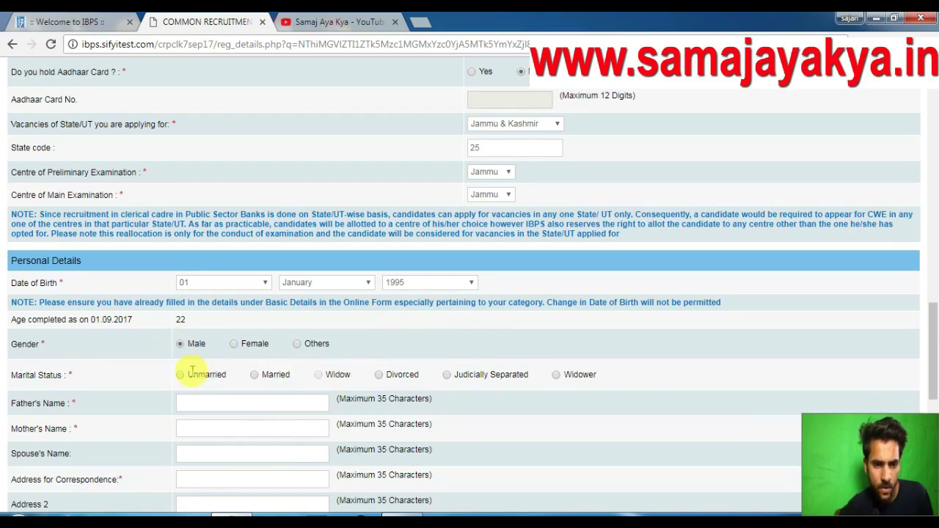
pyautogui.click(179, 375)
# Enter the parents' names, address lines and district Jammu in capital letters.
pyautogui.scroll(-1, 341, 403)
pyautogui.click(235, 336)
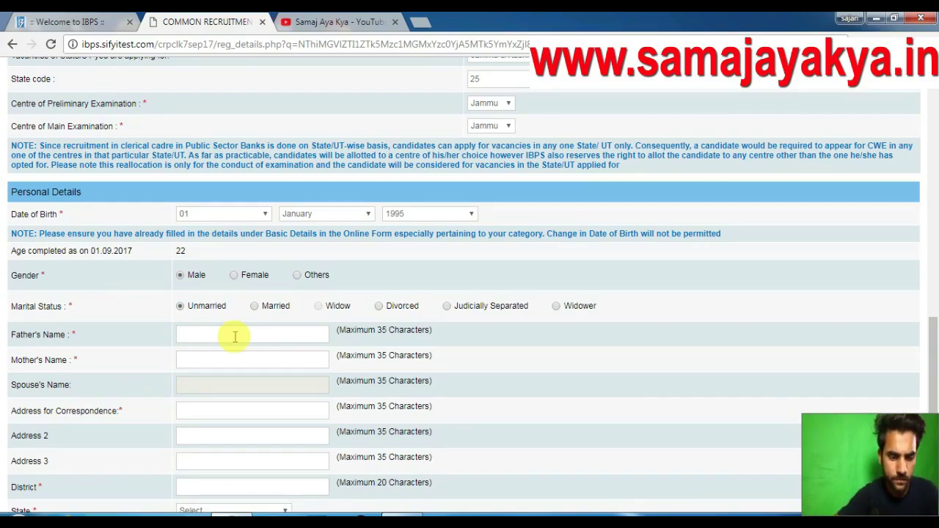
pyautogui.press('capslock')
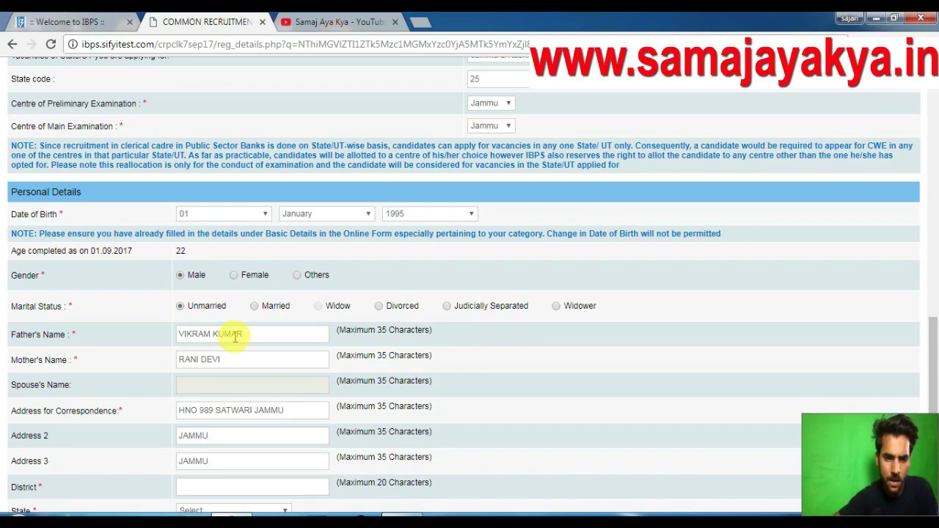
pyautogui.scroll(-1, 235, 337)
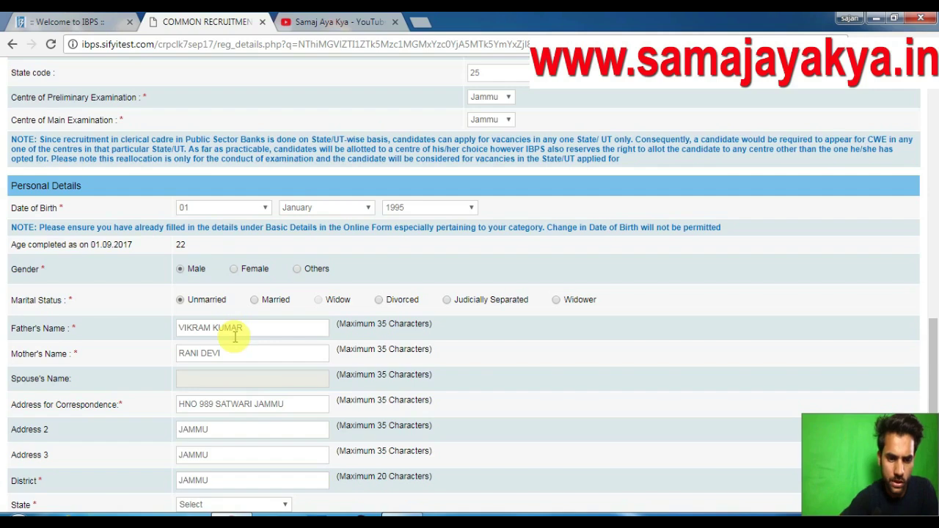
pyautogui.scroll(-3, 235, 337)
# Set the address state to JAMMU & KASHMIR and enter pincode 180010.
pyautogui.click(227, 299)
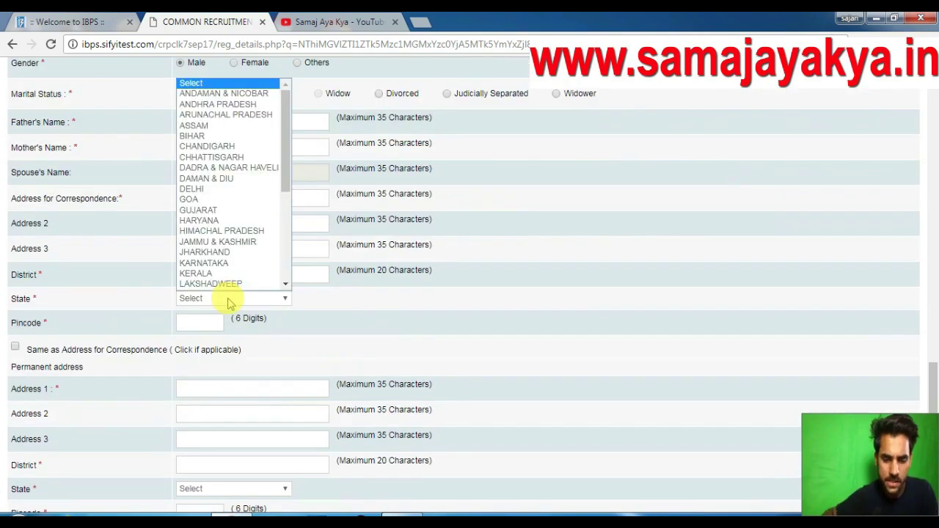
pyautogui.press('j')
pyautogui.press('Return')
pyautogui.click(199, 321)
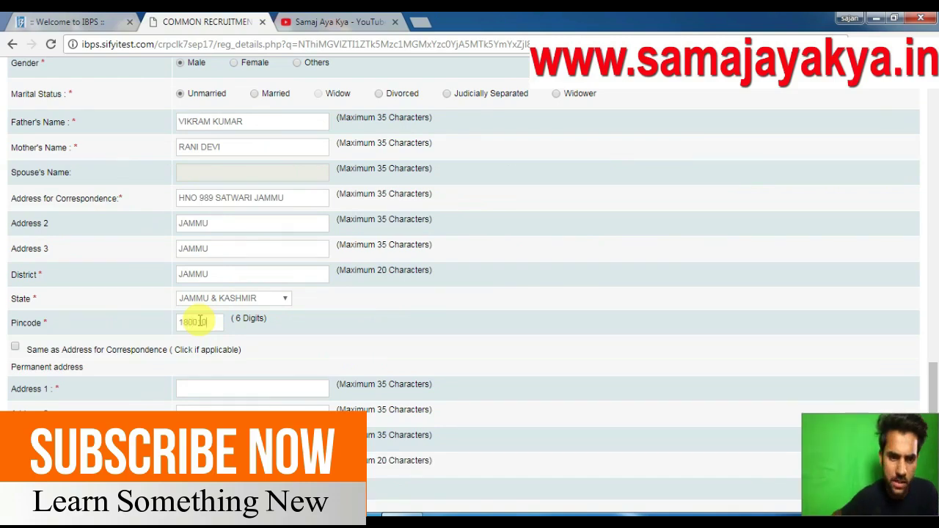
# Copy the correspondence address as permanent address and invoice GST to the Communication Address.
pyautogui.scroll(-1, 200, 320)
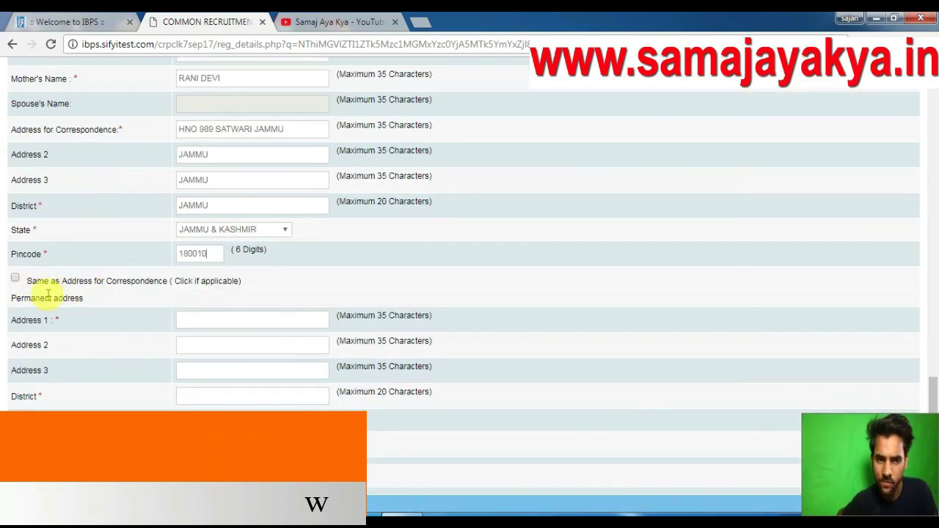
pyautogui.click(16, 279)
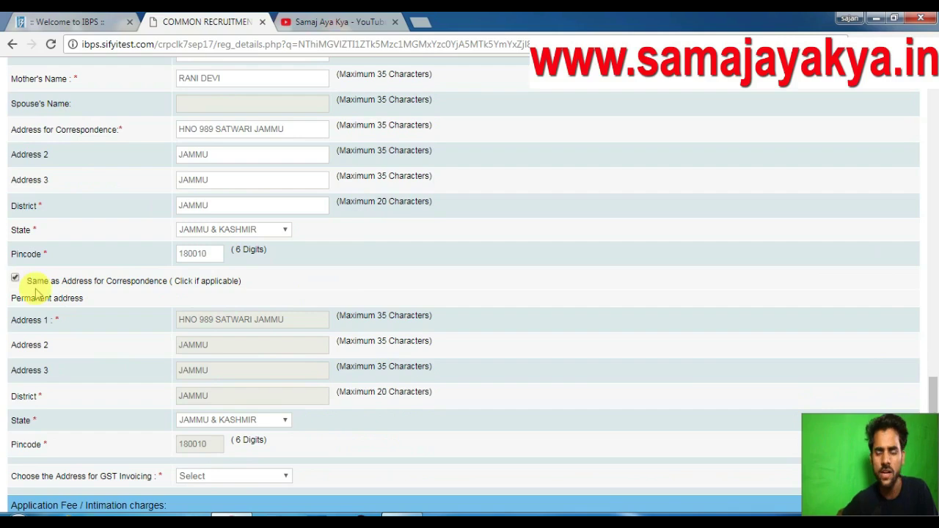
pyautogui.scroll(-2, 532, 324)
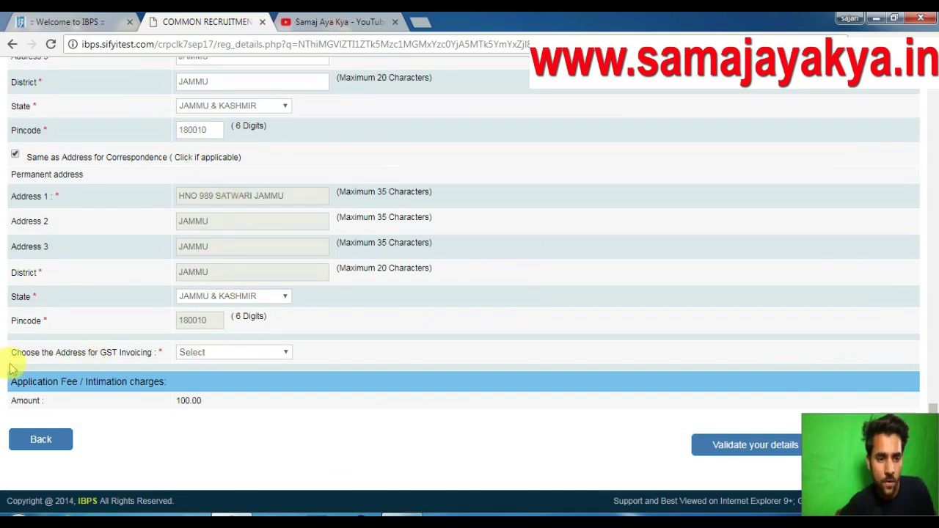
pyautogui.click(217, 354)
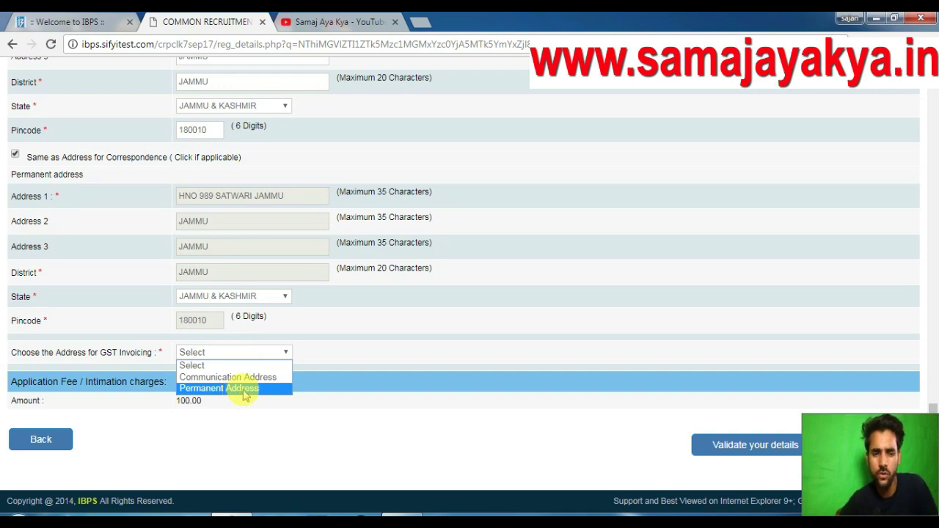
pyautogui.click(252, 377)
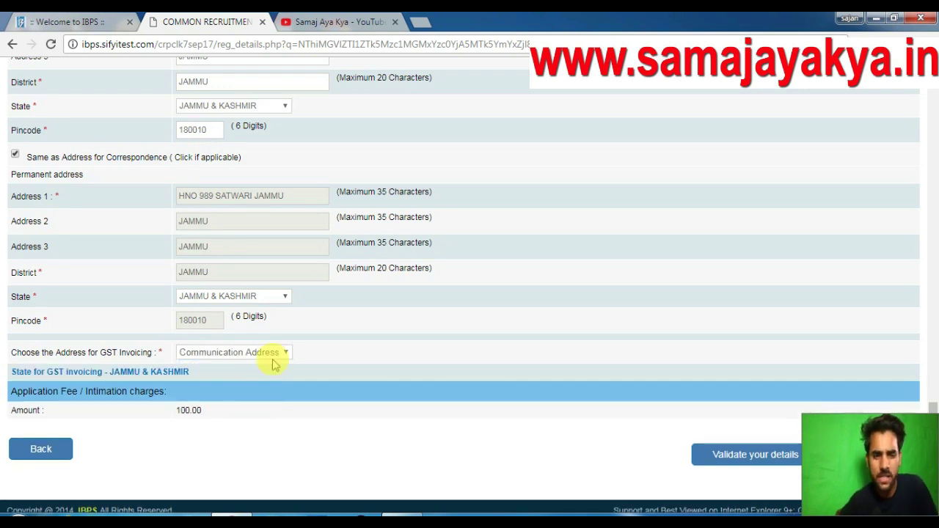
pyautogui.scroll(-1, 337, 345)
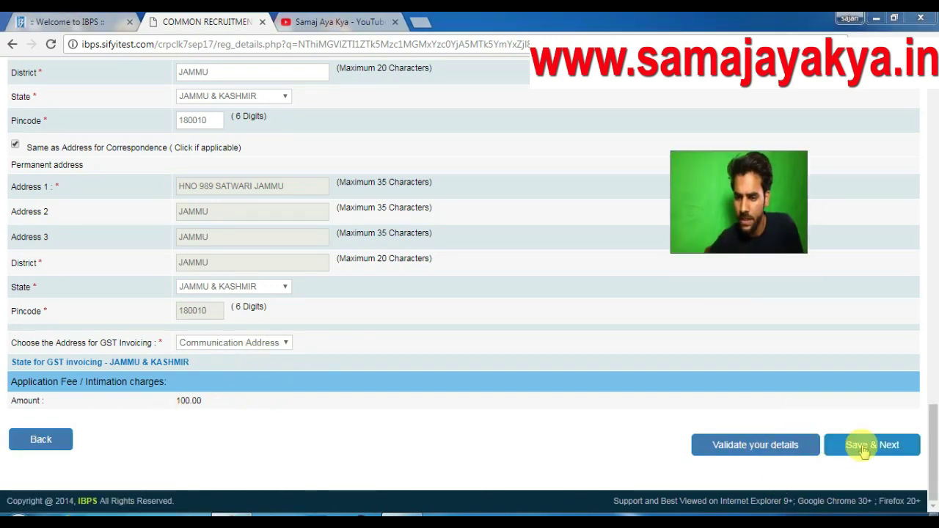
# Save the personal details and choose B.Com in Commerce as the graduation degree.
pyautogui.click(865, 449)
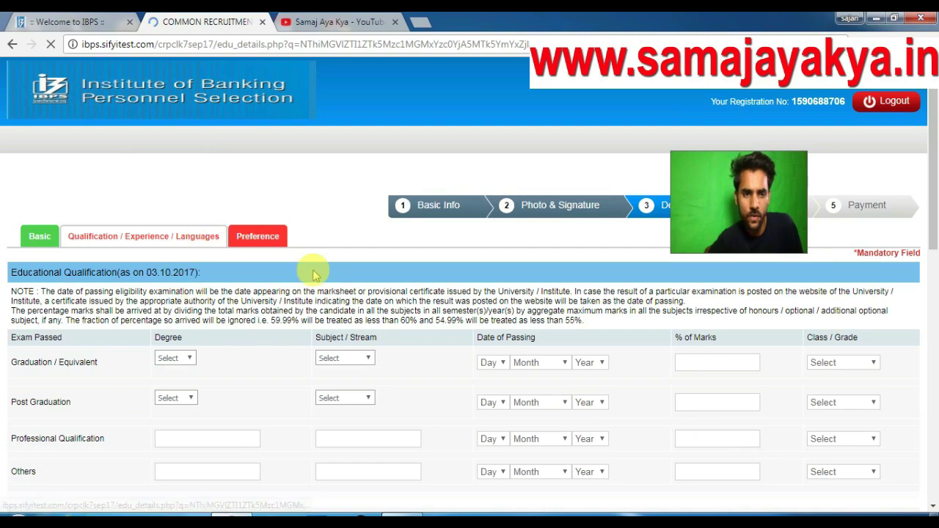
pyautogui.scroll(-1, 316, 274)
pyautogui.scroll(-3, 316, 274)
pyautogui.click(177, 221)
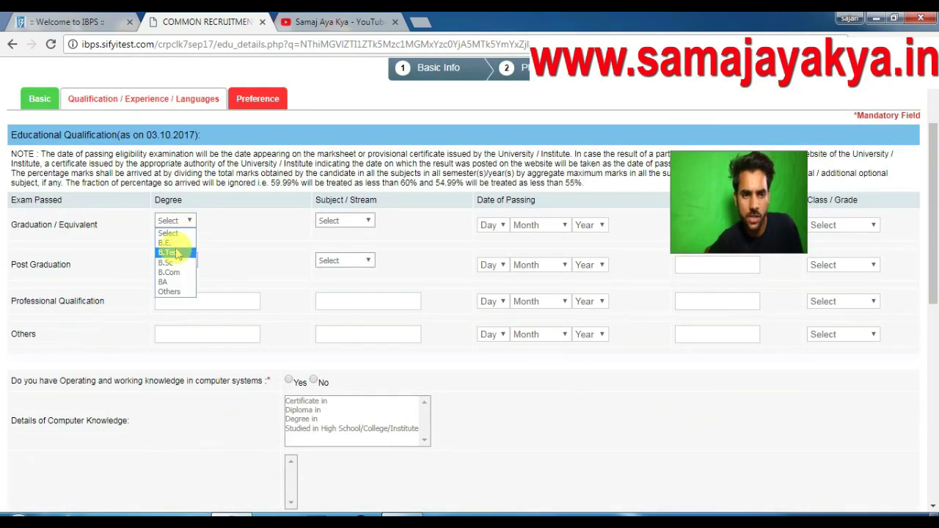
pyautogui.click(169, 272)
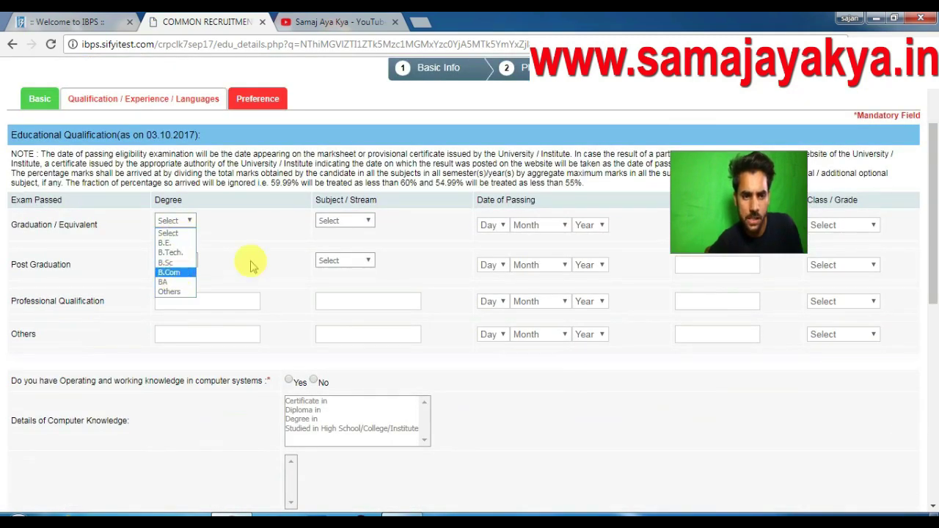
pyautogui.click(358, 222)
pyautogui.click(349, 262)
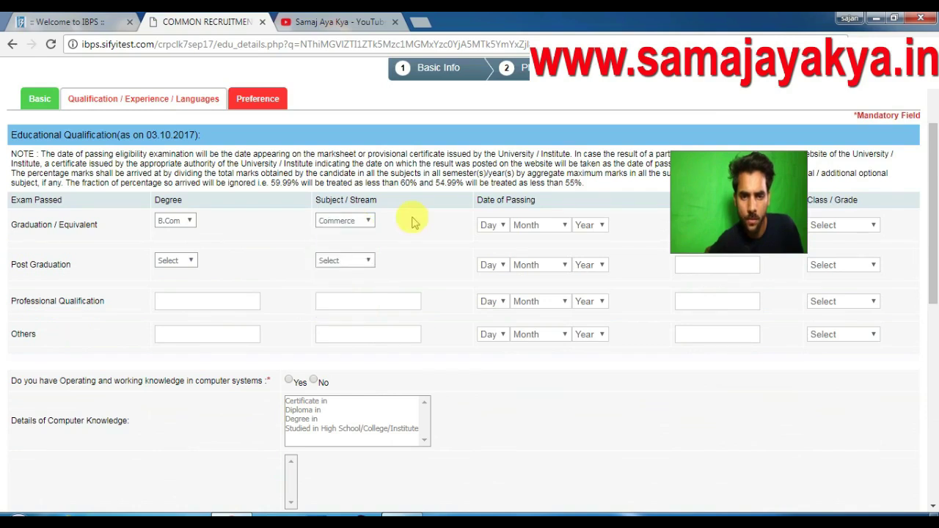
# Record graduation passed January 2016 with 80% marks and First Class.
pyautogui.click(495, 226)
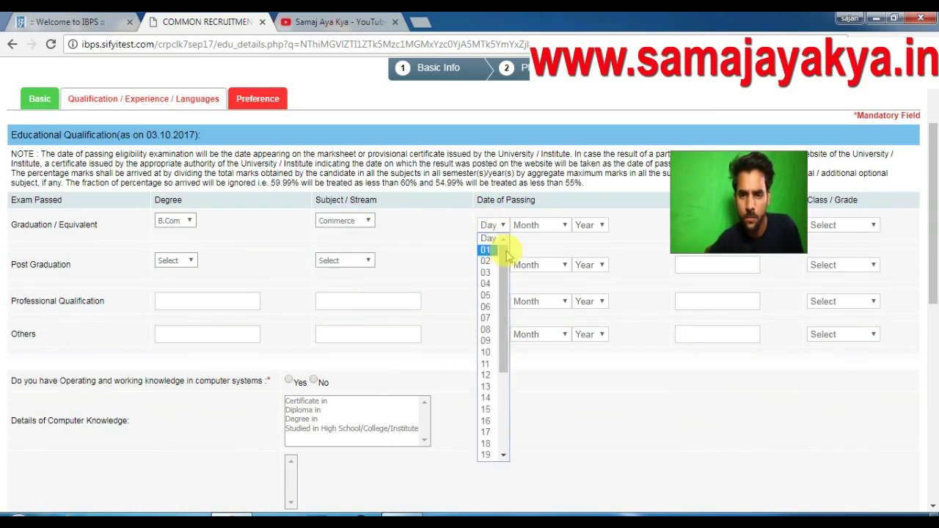
pyautogui.click(541, 225)
pyautogui.click(541, 225)
pyautogui.click(543, 250)
pyautogui.click(587, 226)
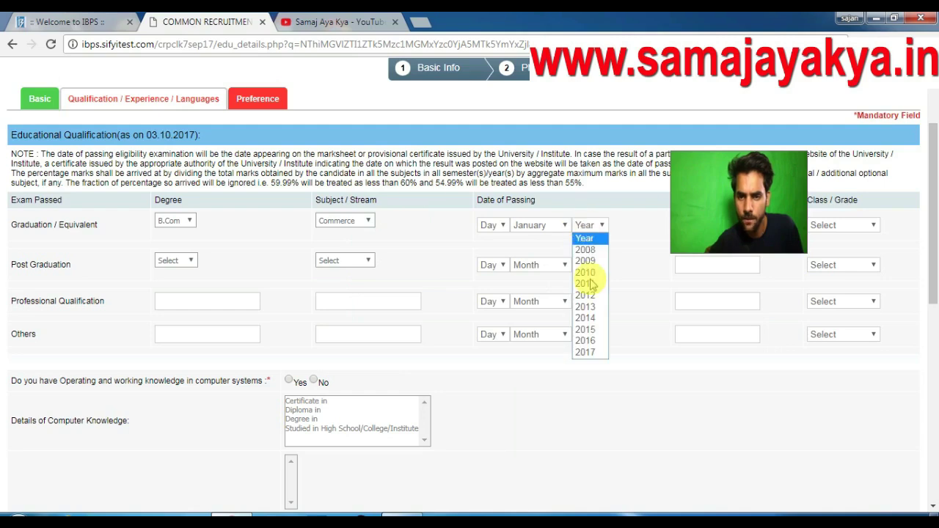
pyautogui.click(584, 340)
pyautogui.moveTo(734, 222); pyautogui.dragTo(866, 484)
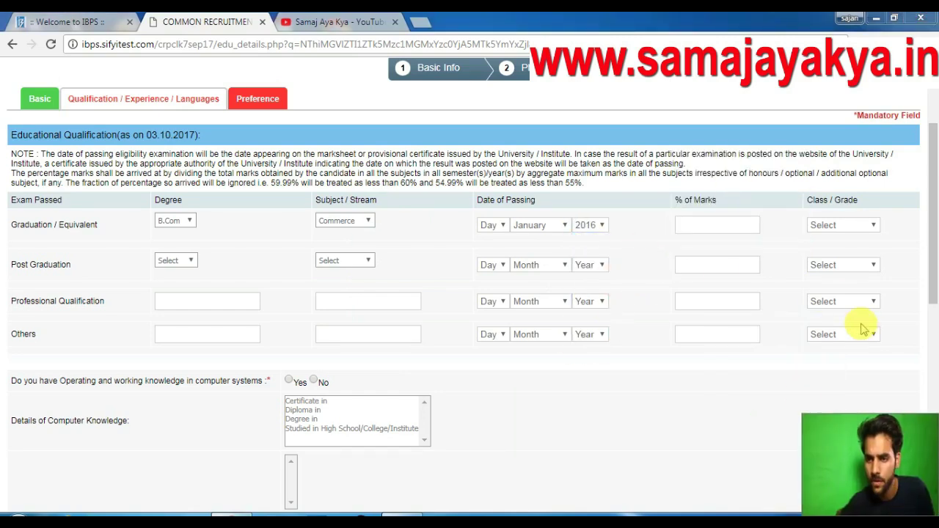
pyautogui.click(732, 229)
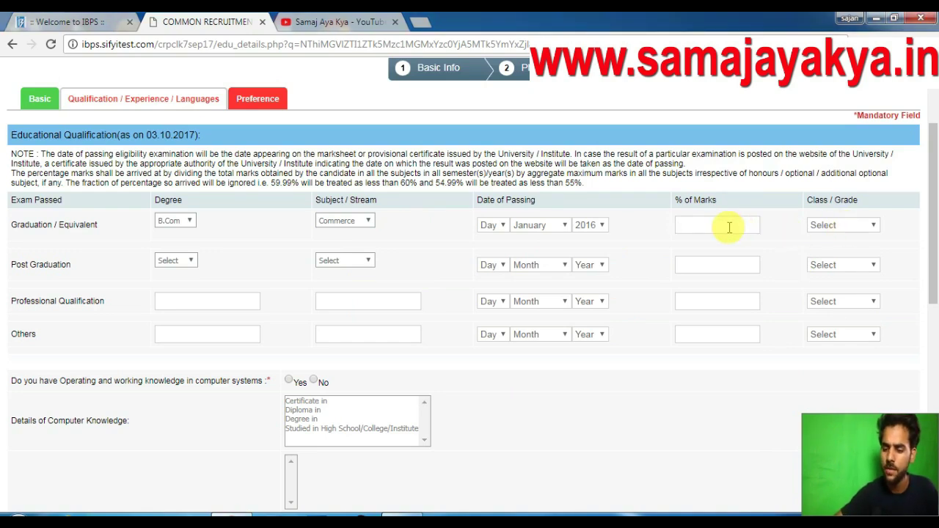
pyautogui.write('80')
pyautogui.click(836, 226)
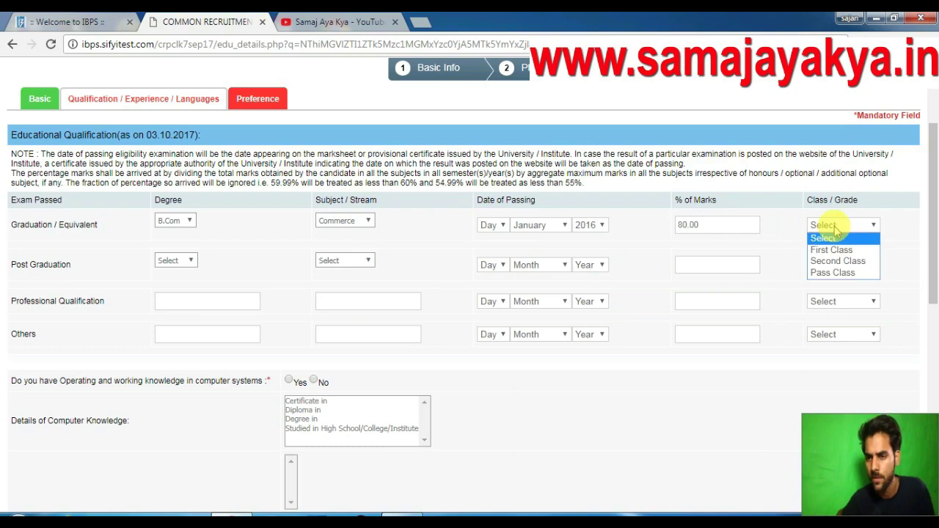
pyautogui.click(833, 250)
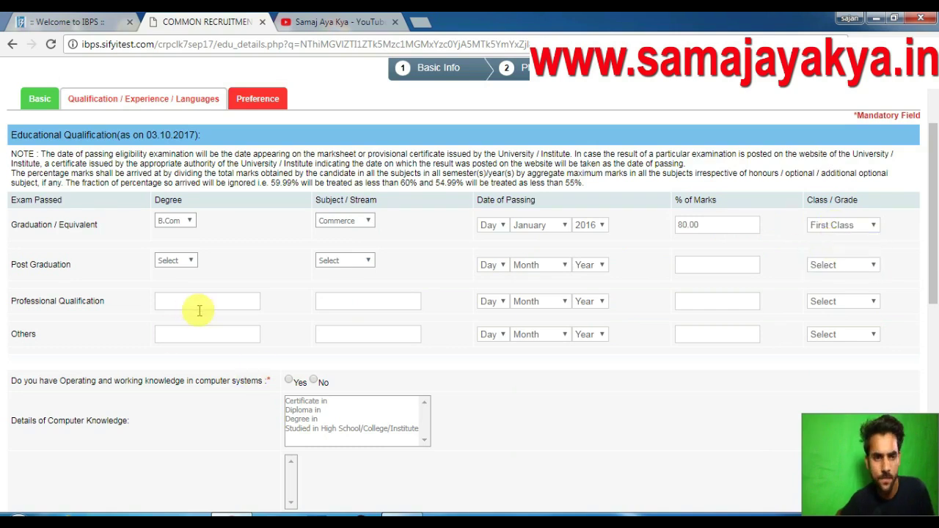
# Mark computer knowledge Yes, studied in high school/college with Computer as a Subject.
pyautogui.scroll(-2, 199, 310)
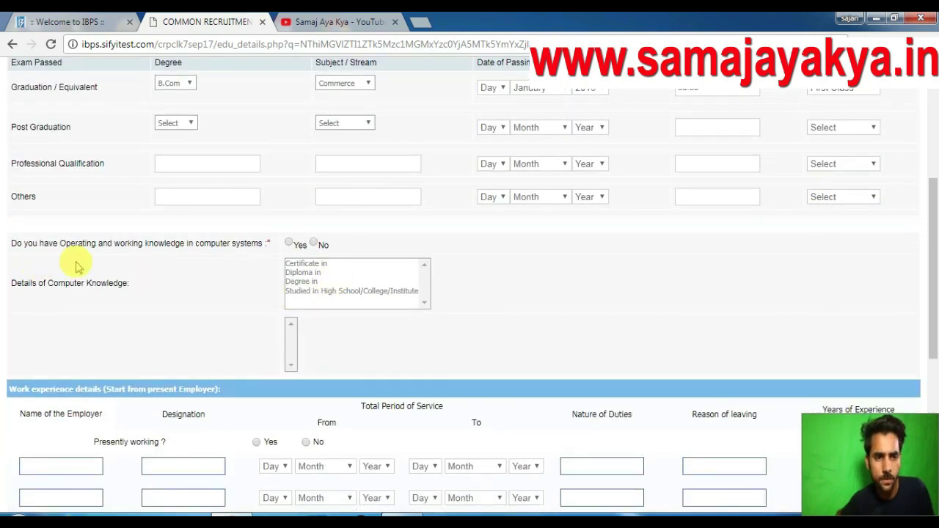
pyautogui.click(291, 244)
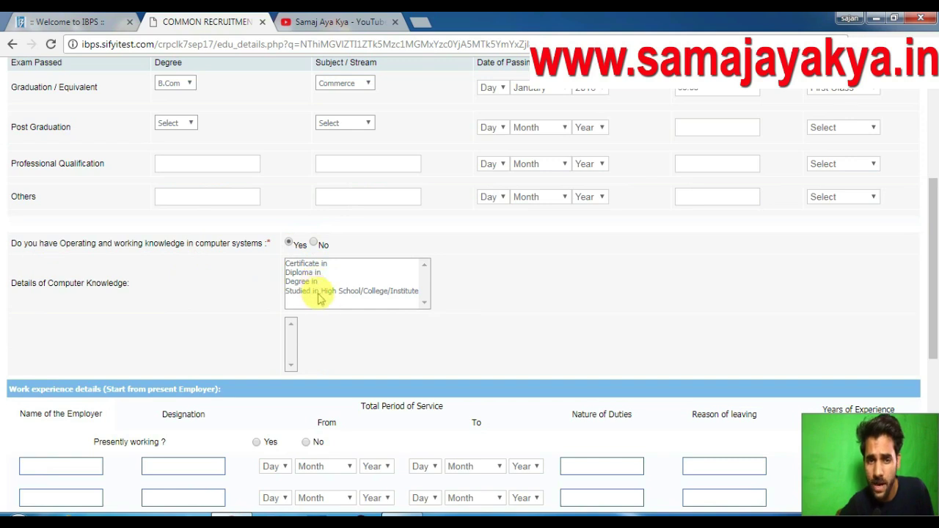
pyautogui.click(323, 292)
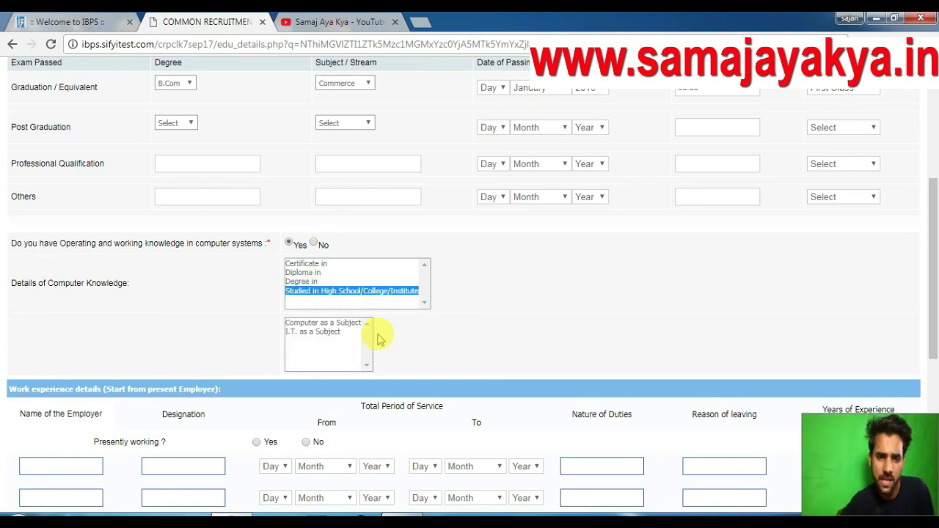
pyautogui.click(346, 330)
pyautogui.click(333, 325)
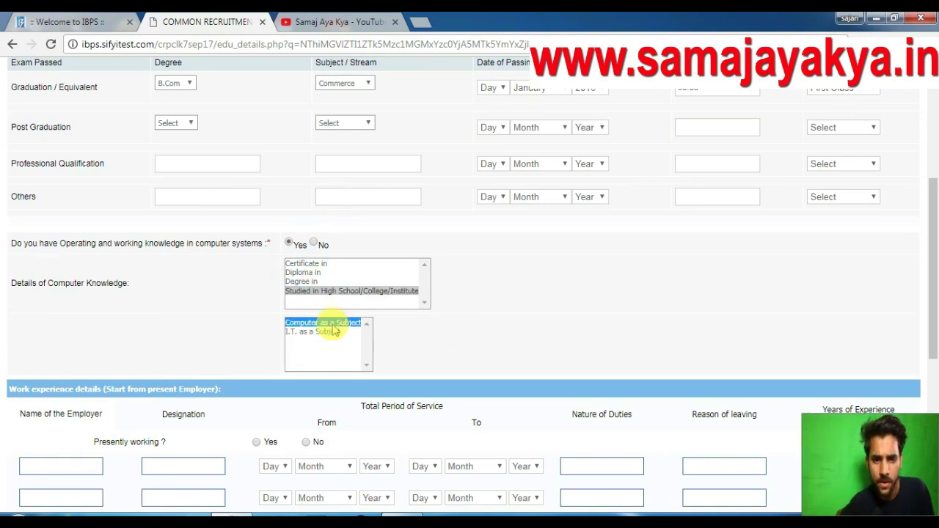
# Answer No to the 'Presently working' question.
pyautogui.scroll(-1, 458, 335)
pyautogui.scroll(-2, 95, 305)
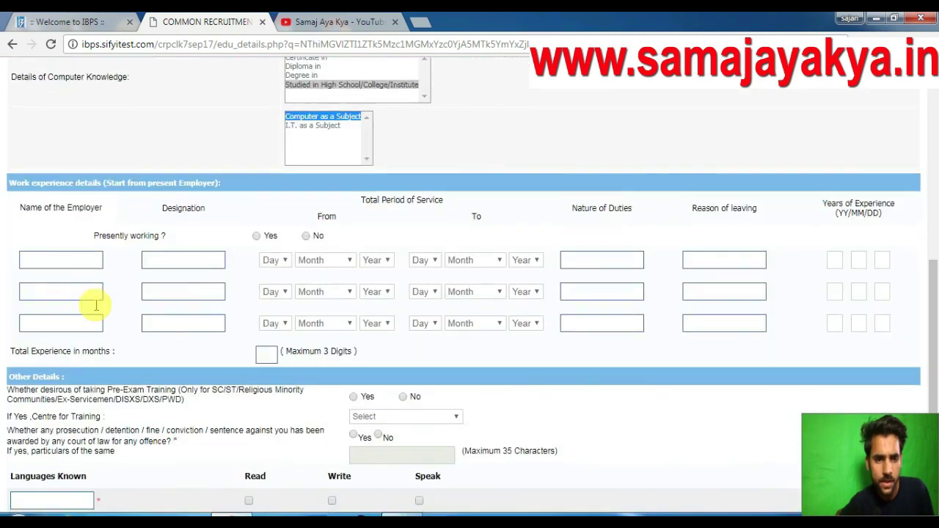
pyautogui.scroll(-1, 499, 235)
pyautogui.click(307, 169)
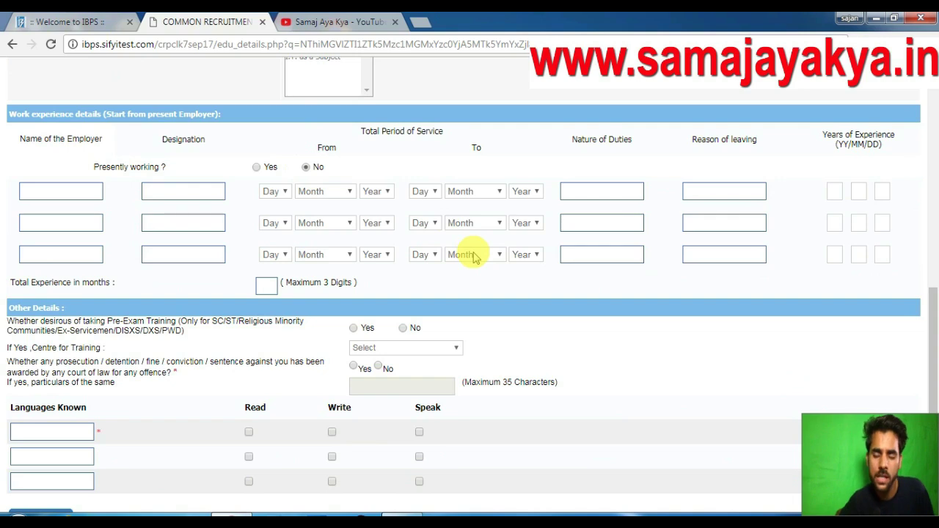
pyautogui.scroll(-1, 486, 289)
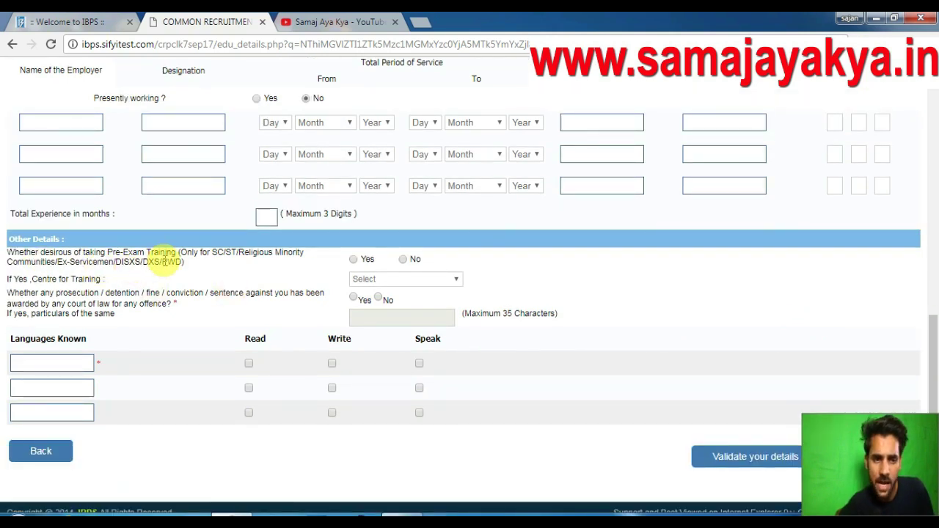
# Opt for pre-exam training and choose Jammu as the training centre.
pyautogui.click(354, 261)
pyautogui.click(385, 280)
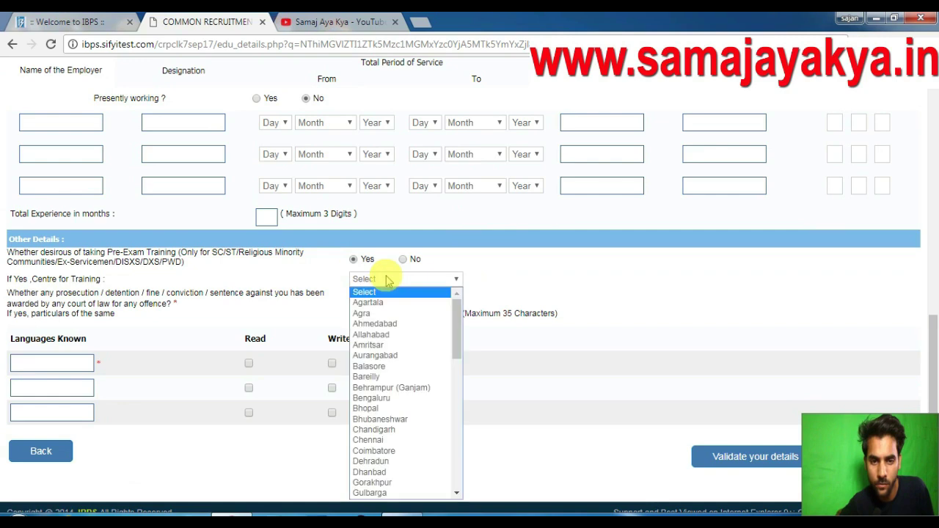
pyautogui.press('j')
pyautogui.click(370, 313)
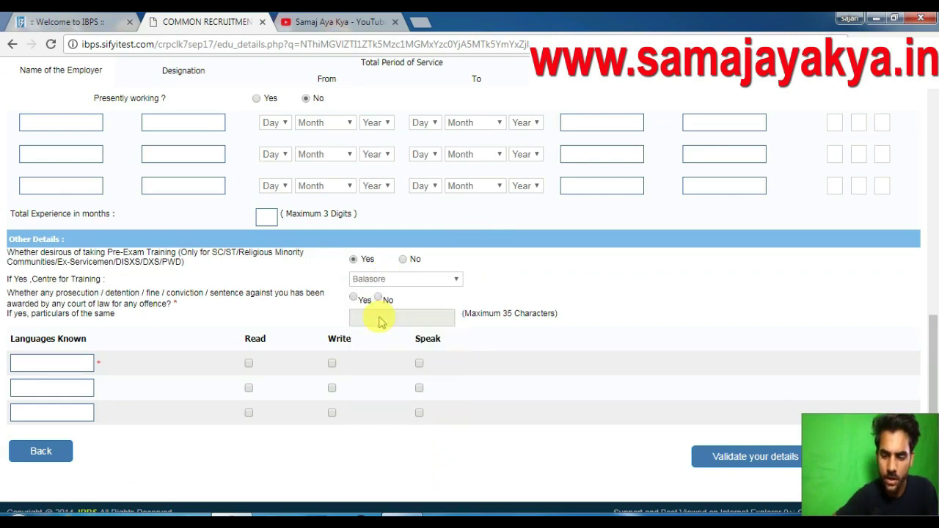
pyautogui.click(373, 281)
pyautogui.press('j')
pyautogui.press('j')
pyautogui.press('j')
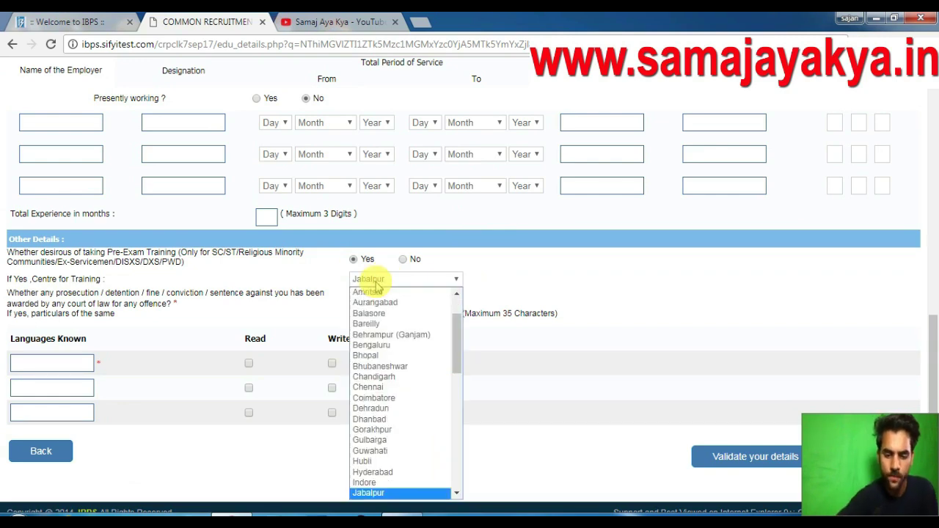
pyautogui.click(375, 282)
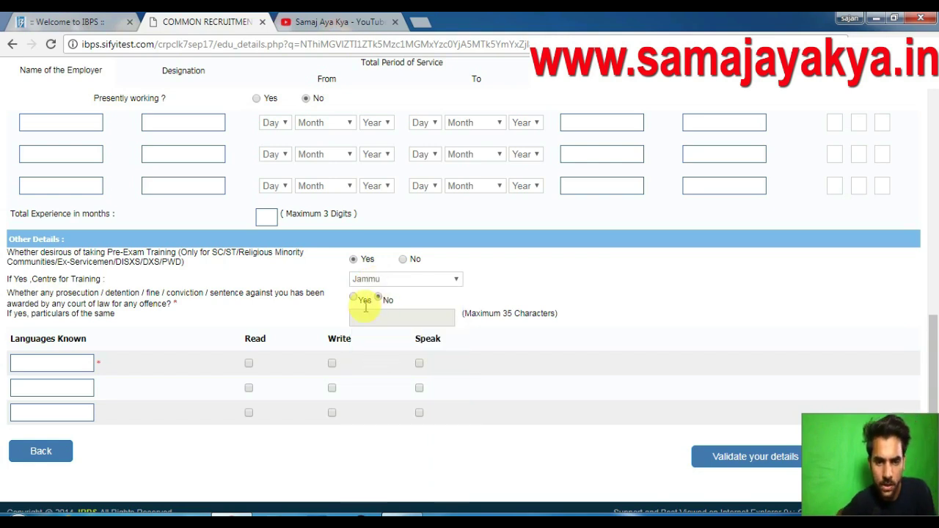
pyautogui.scroll(-1, 386, 332)
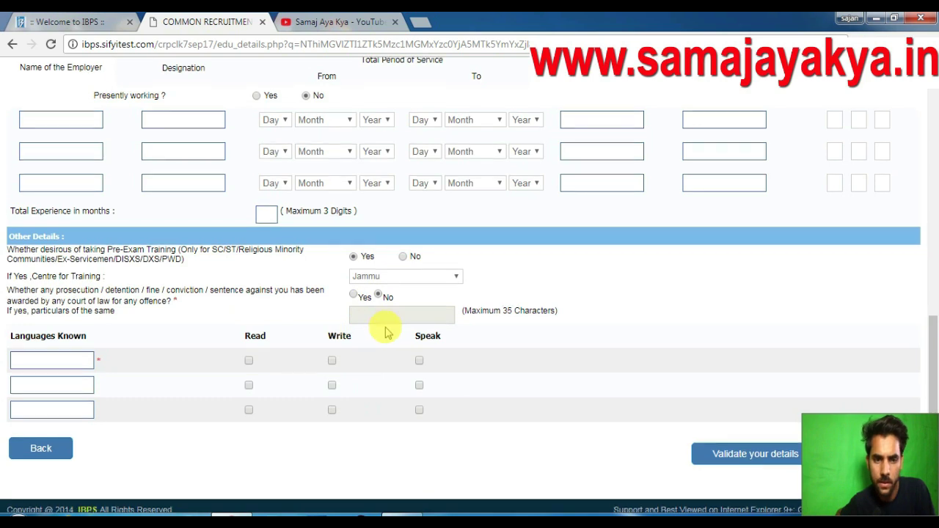
pyautogui.scroll(-1, 386, 332)
# Enter ENGLISH as the first known language with read, write and speak ticked.
pyautogui.click(57, 348)
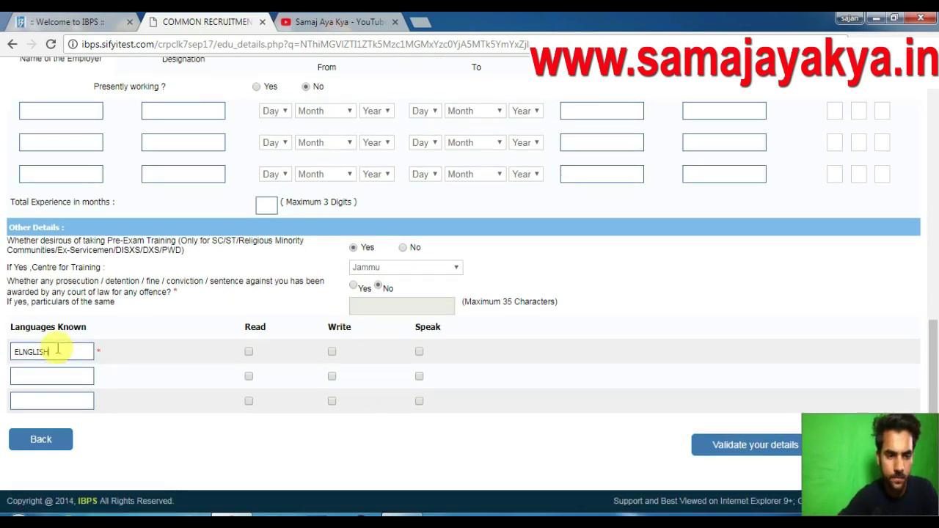
pyautogui.press('Tab')
pyautogui.press('Tab')
pyautogui.press('space')
pyautogui.press('Tab')
# Add HINDI and DOFRI as known languages with read, write and speak ticked.
pyautogui.press('space')
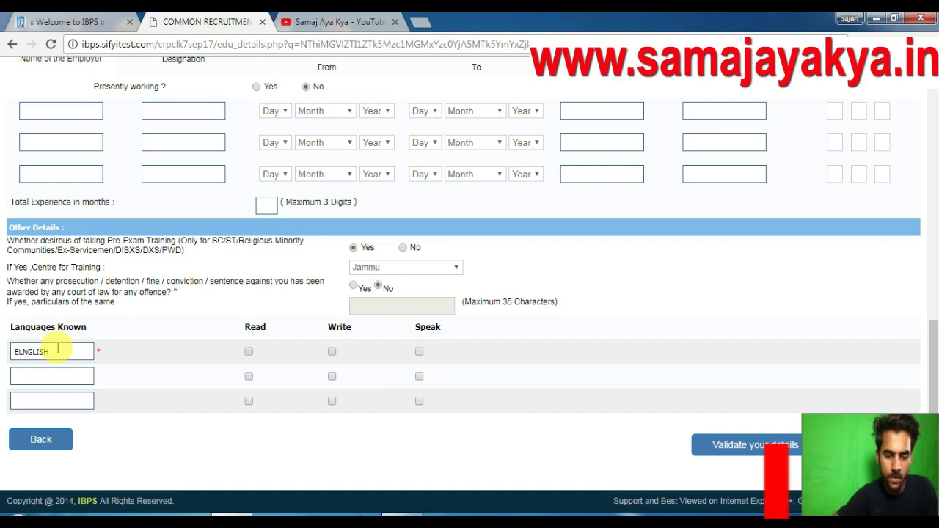
pyautogui.click(37, 381)
pyautogui.click(249, 352)
pyautogui.click(65, 375)
pyautogui.write('HINDI')
pyautogui.press('Tab')
pyautogui.press('space')
pyautogui.press('Tab')
pyautogui.press('space')
pyautogui.press('Tab')
pyautogui.press('space')
pyautogui.click(59, 401)
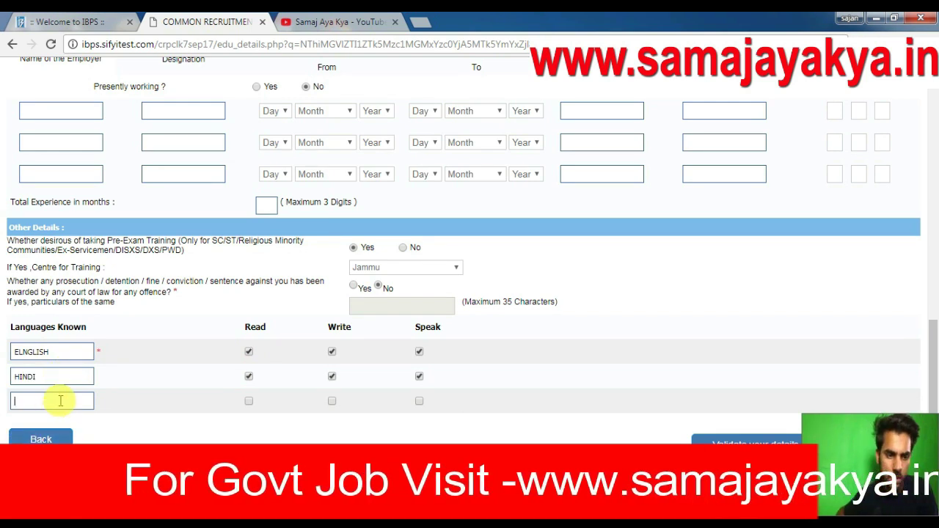
pyautogui.write('DOFRI')
pyautogui.press('Tab')
pyautogui.press('space')
pyautogui.press('Tab')
pyautogui.press('space')
pyautogui.press('Tab')
pyautogui.press('space')
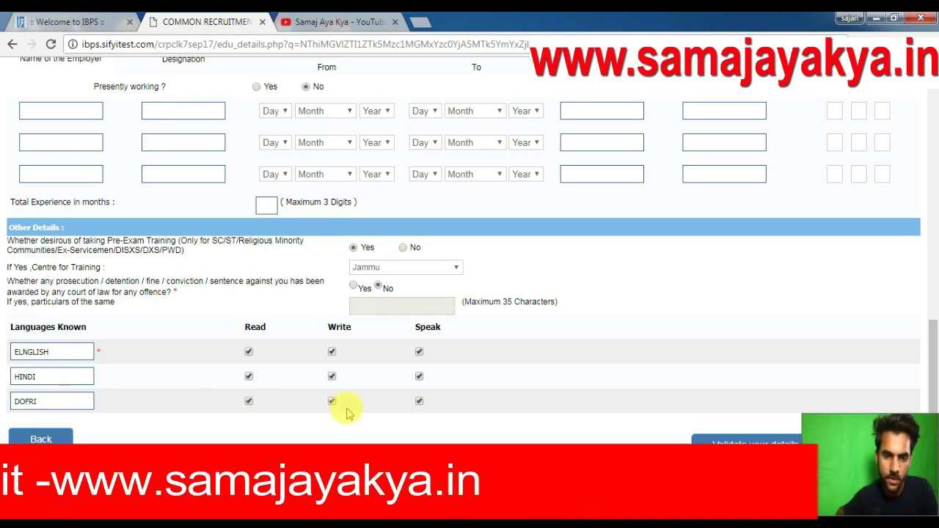
# Set the graduation passing day to 01 and save the qualification details.
pyautogui.click(780, 439)
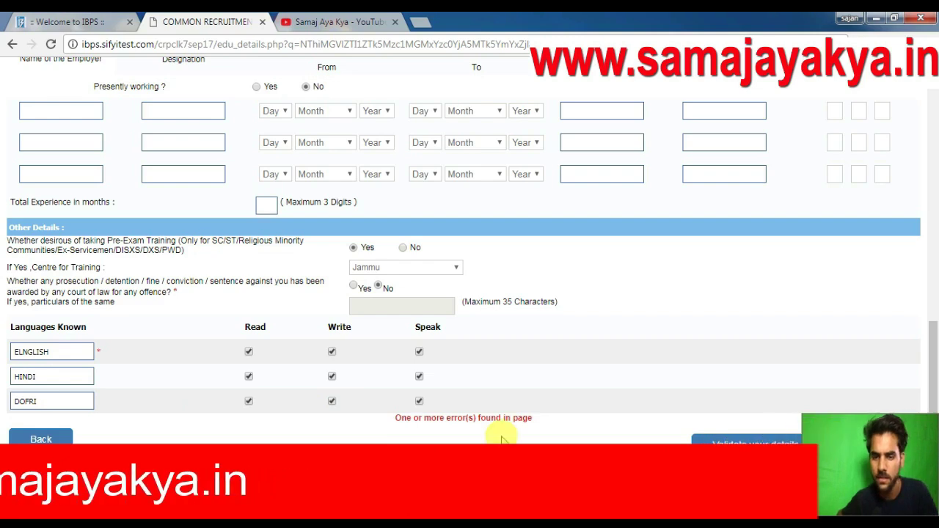
pyautogui.scroll(6, 588, 334)
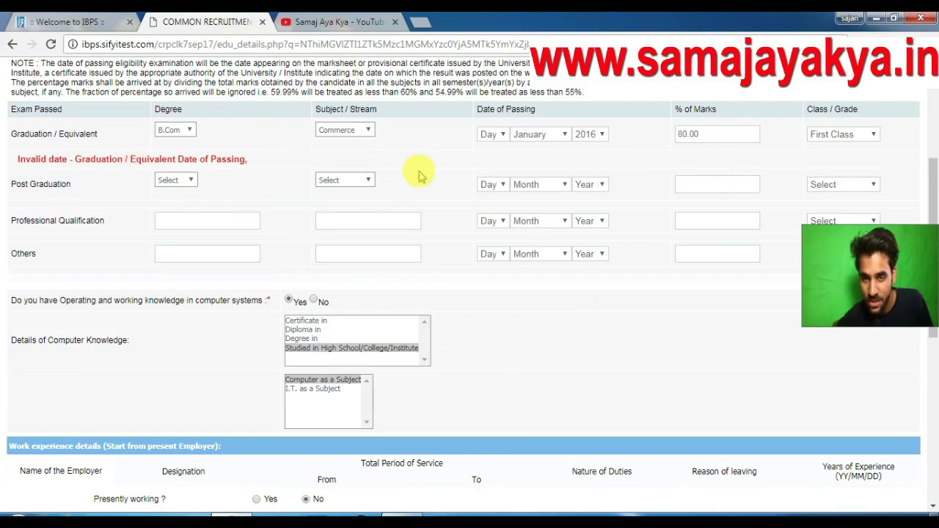
pyautogui.click(496, 145)
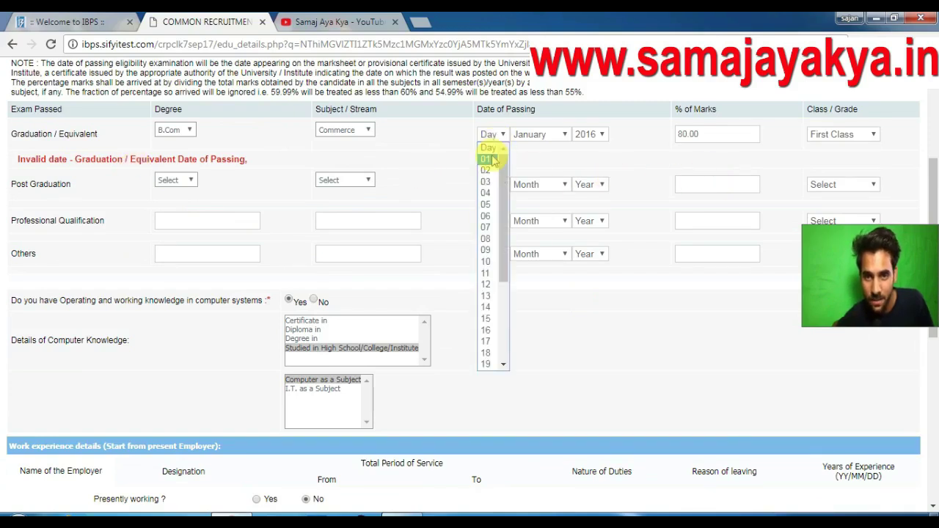
pyautogui.click(489, 151)
pyautogui.scroll(-5, 668, 220)
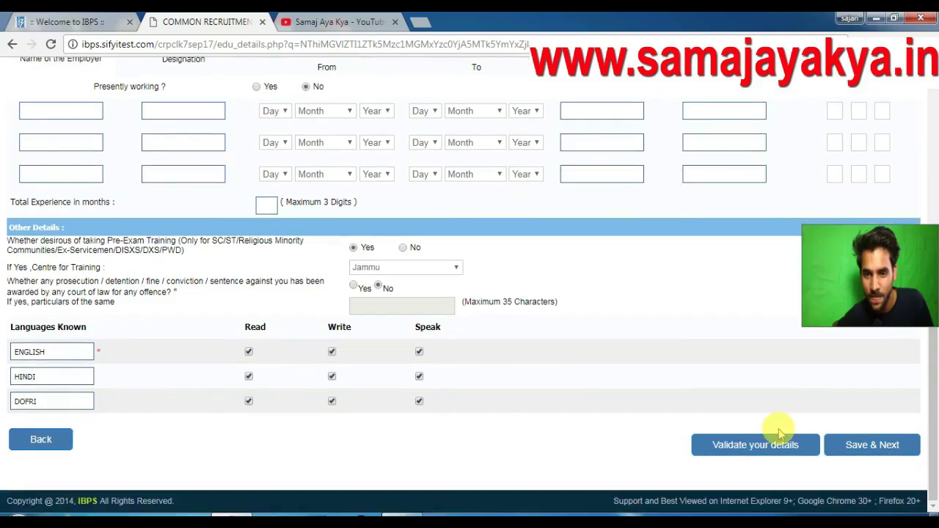
pyautogui.click(852, 442)
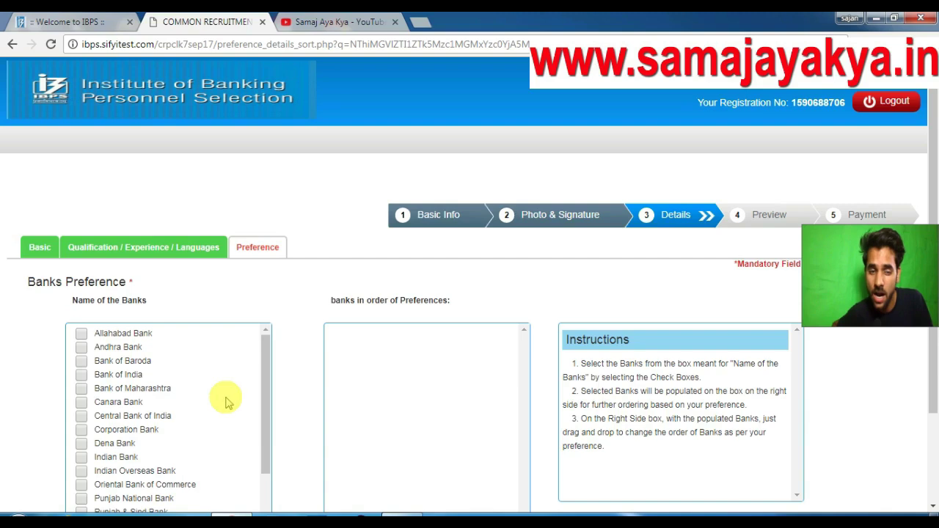
# Tick every bank from Allahabad Bank through Vijaya Bank as preferences and save them.
pyautogui.moveTo(267, 369)
pyautogui.mouseDown()
pyautogui.moveTo(266, 433)
pyautogui.moveTo(267, 358)
pyautogui.mouseUp()
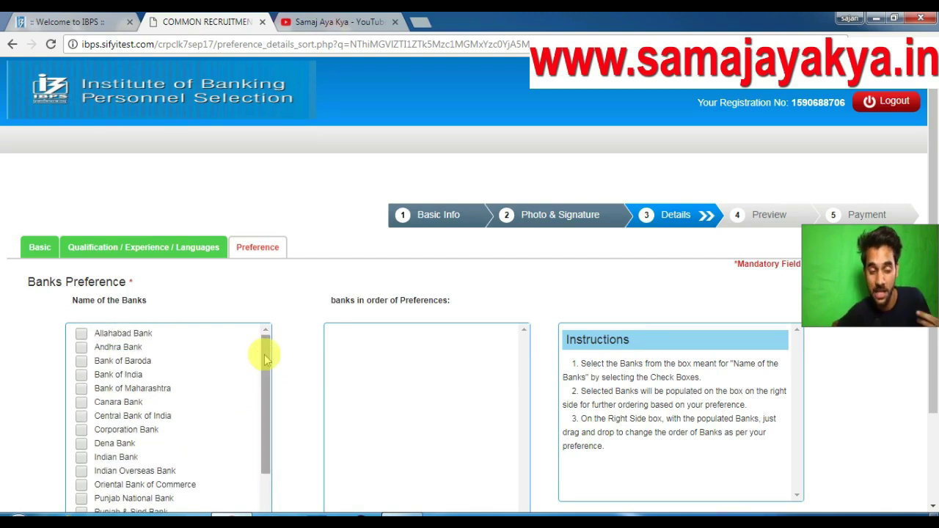
pyautogui.click(81, 333)
pyautogui.click(81, 347)
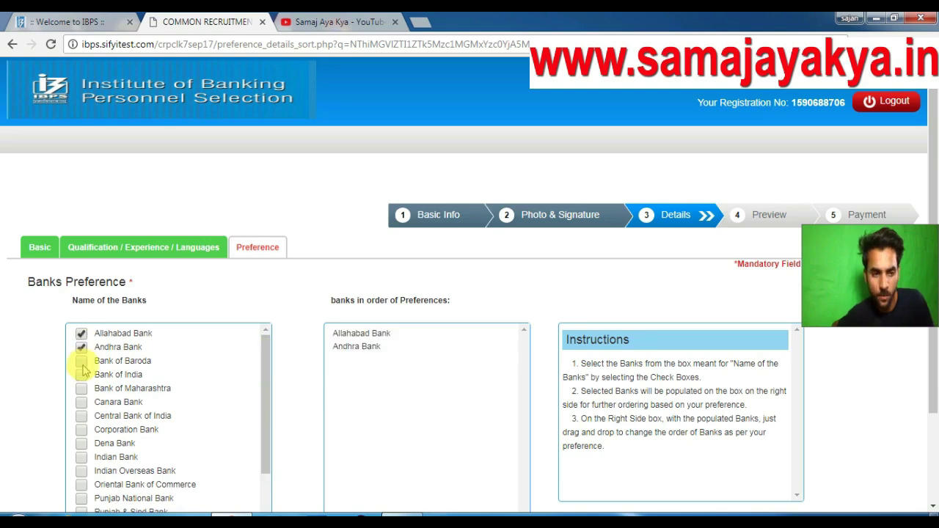
pyautogui.click(80, 361)
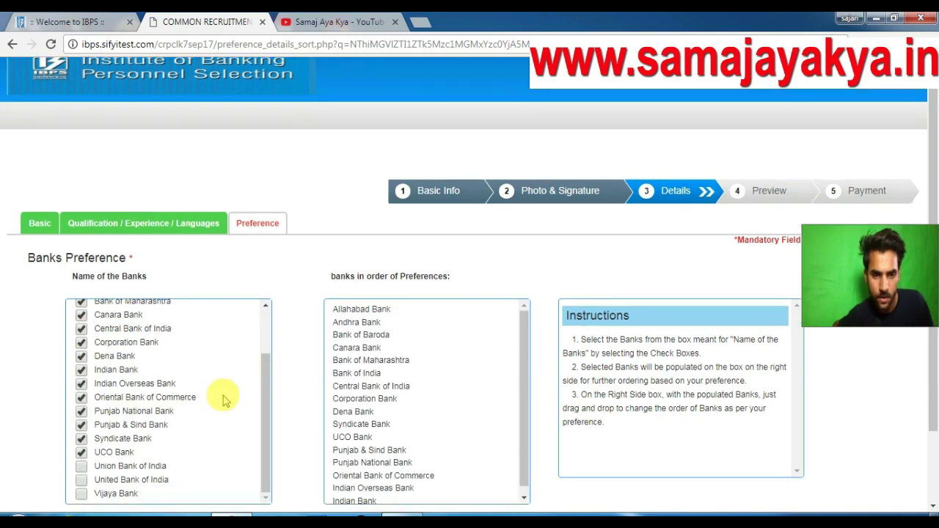
pyautogui.scroll(-2, 222, 394)
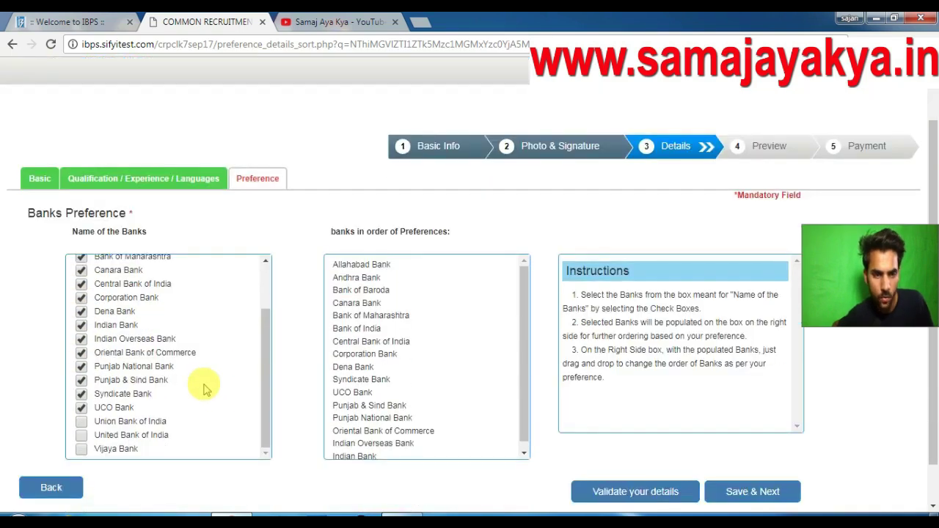
pyautogui.click(80, 389)
pyautogui.click(81, 402)
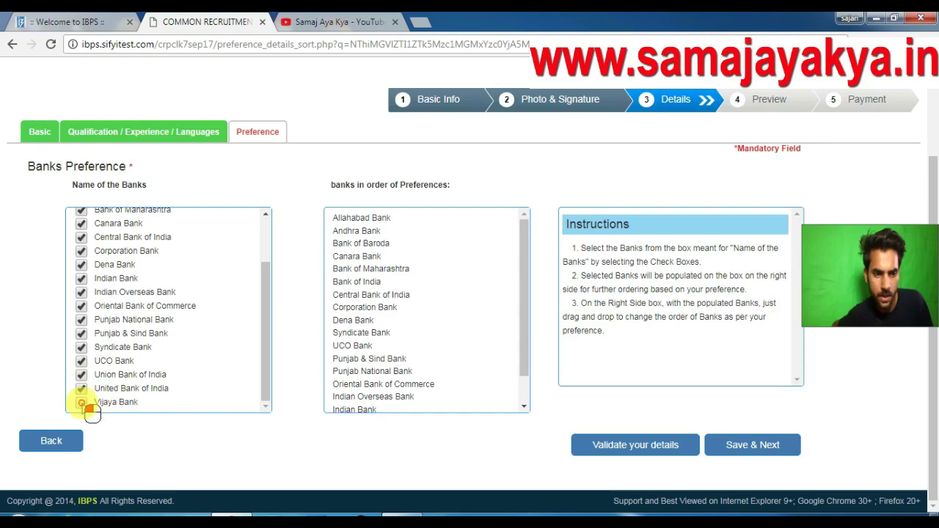
pyautogui.moveTo(269, 382); pyautogui.dragTo(248, 315)
pyautogui.click(761, 450)
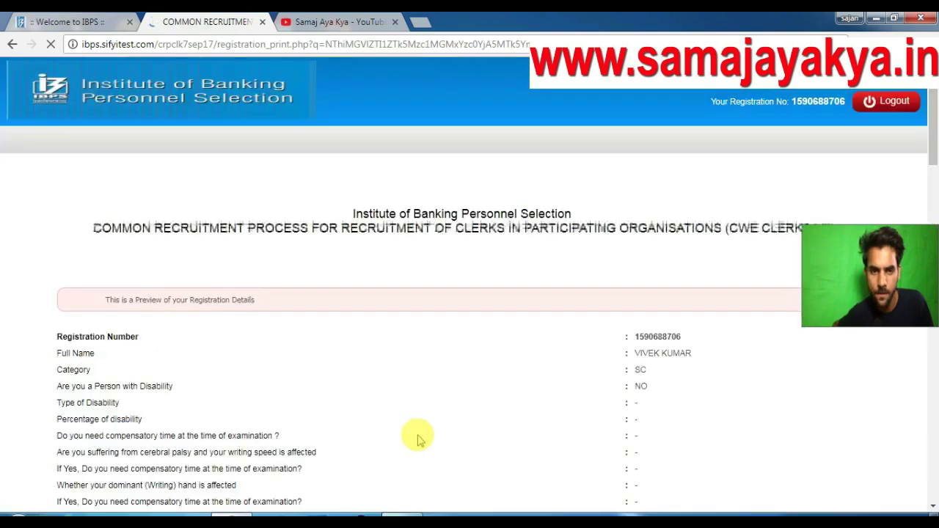
# Agree to the declaration, final-submit the application and confirm no further edits.
pyautogui.scroll(-15, 511, 388)
pyautogui.scroll(-4, 514, 389)
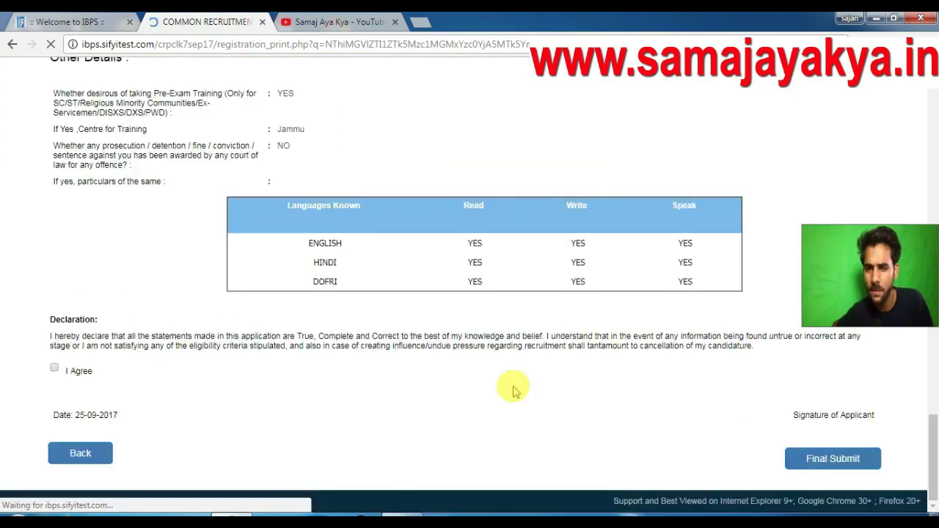
pyautogui.click(53, 389)
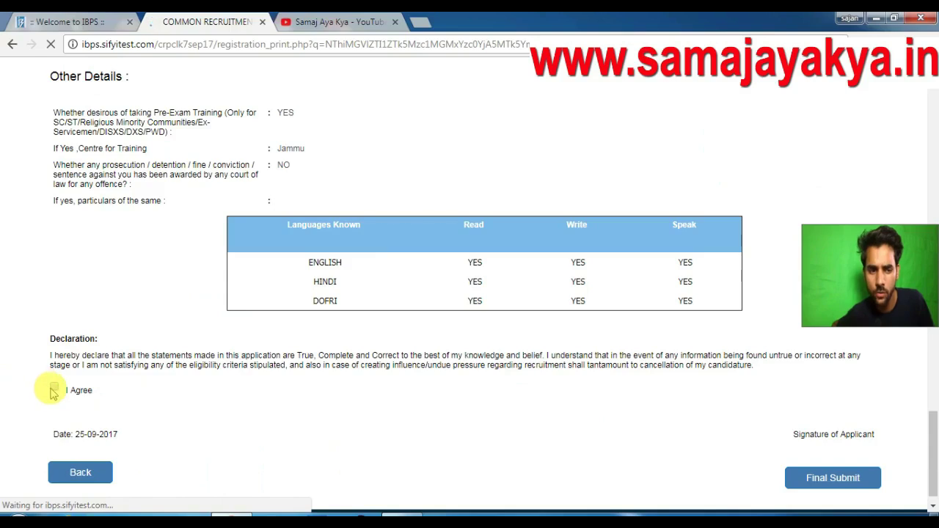
pyautogui.click(857, 484)
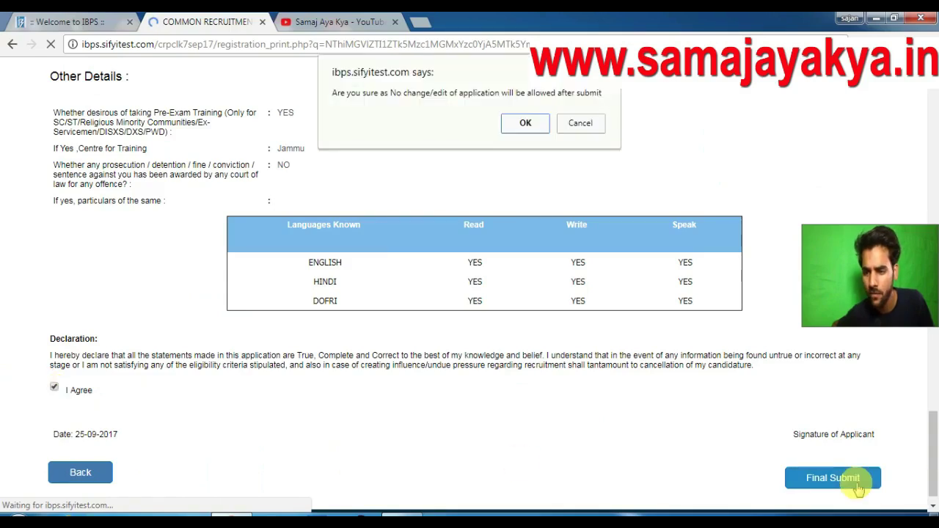
pyautogui.click(525, 118)
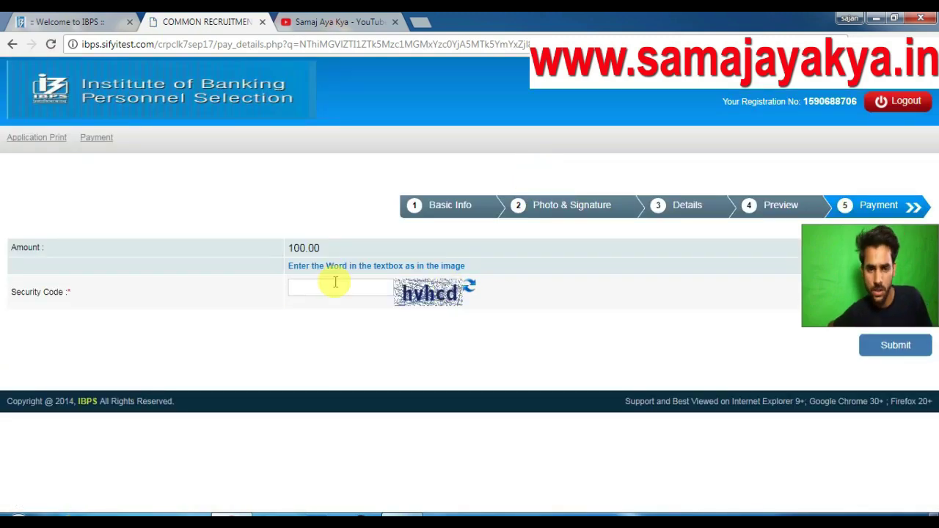
# Enter the captcha security code in lowercase and confirm submitting for the 100.00 fee payment.
pyautogui.click(335, 292)
pyautogui.write('H')
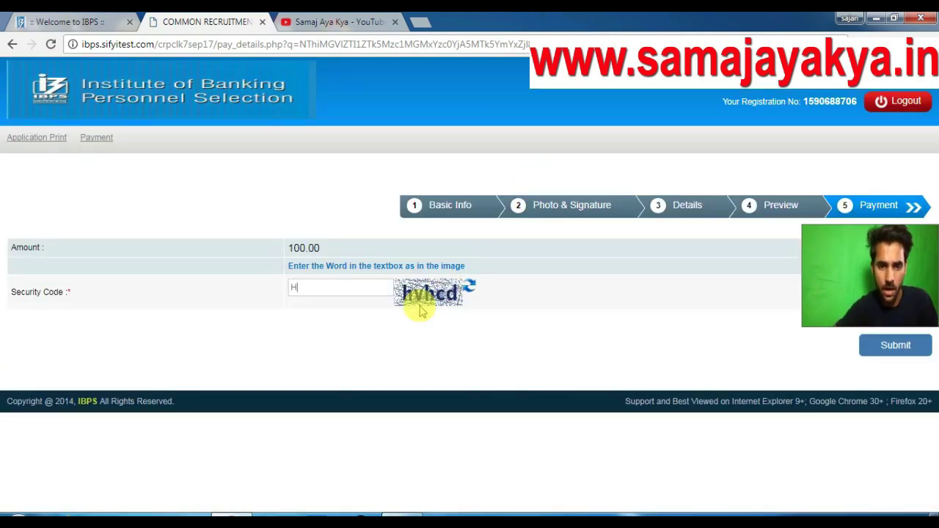
pyautogui.press('capslock')
pyautogui.write('hvhcd')
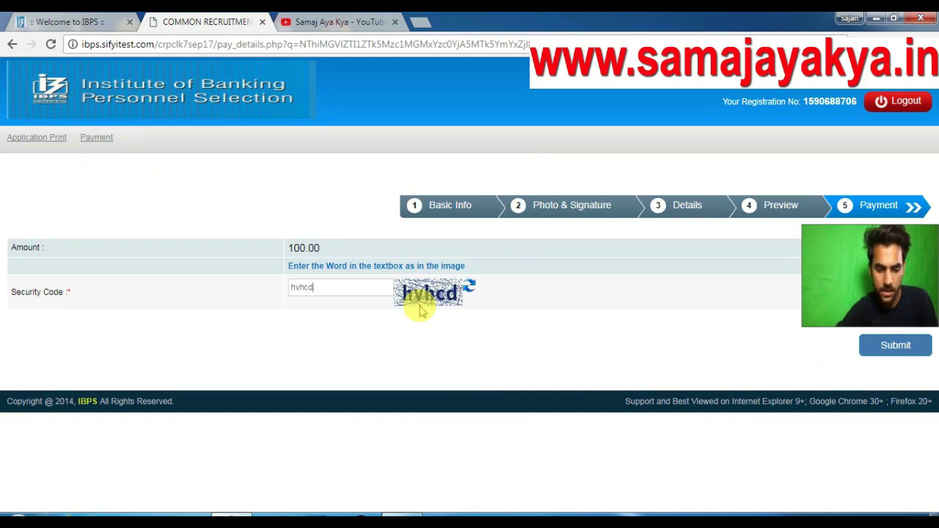
pyautogui.click(890, 354)
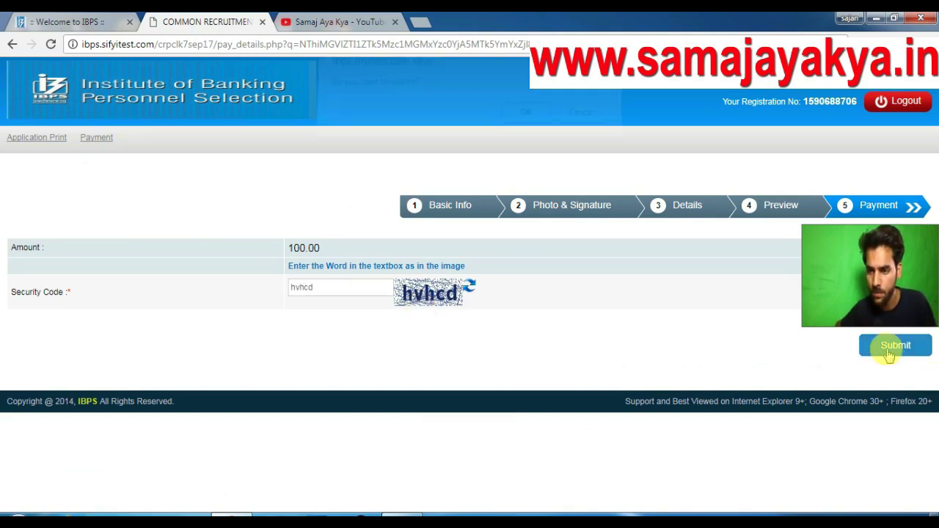
pyautogui.click(527, 123)
pyautogui.moveTo(839, 316); pyautogui.dragTo(870, 507)
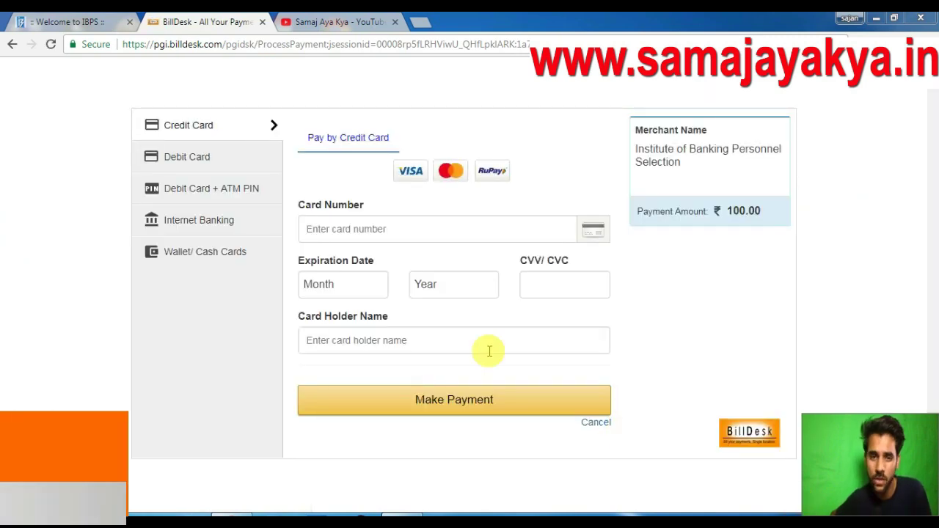
# Browse BillDesk's Debit Card + ATM PIN, Debit Card, Wallet and Credit Card options, then go to YouTube.
pyautogui.click(200, 195)
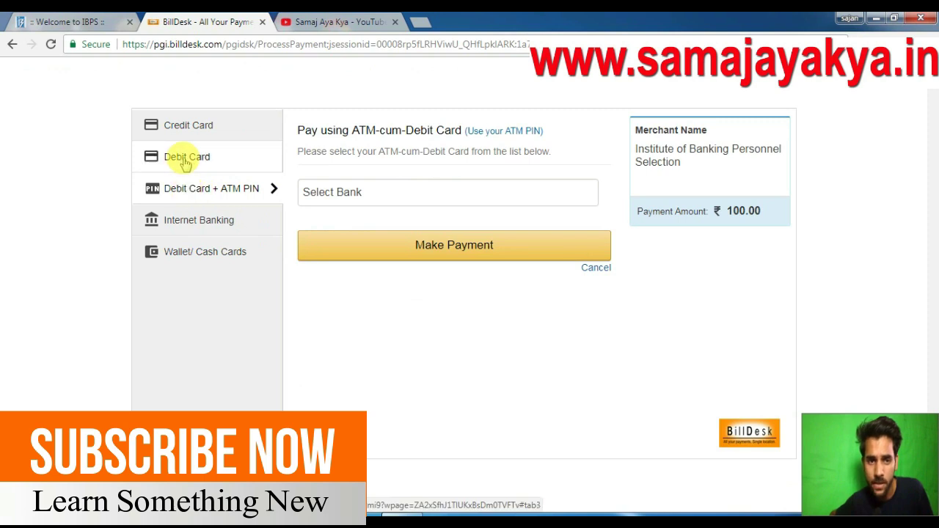
pyautogui.click(186, 163)
pyautogui.click(374, 230)
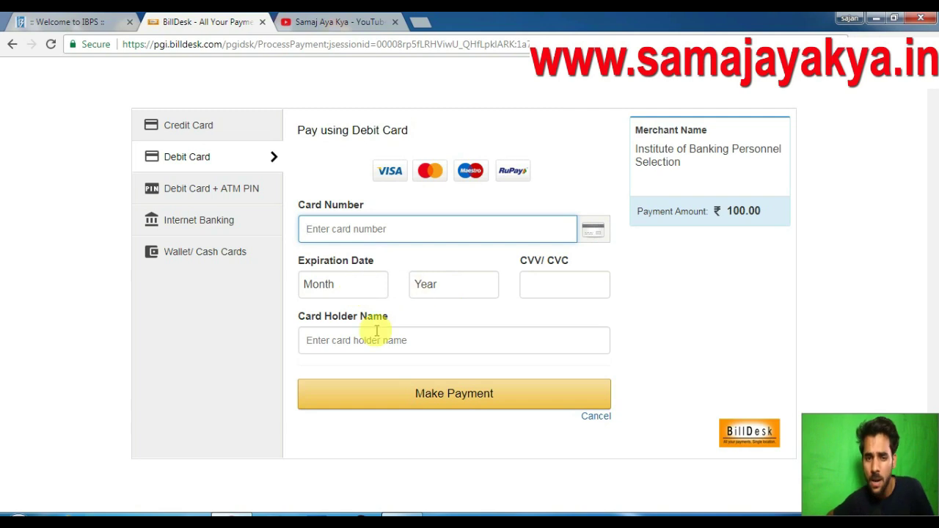
pyautogui.click(395, 347)
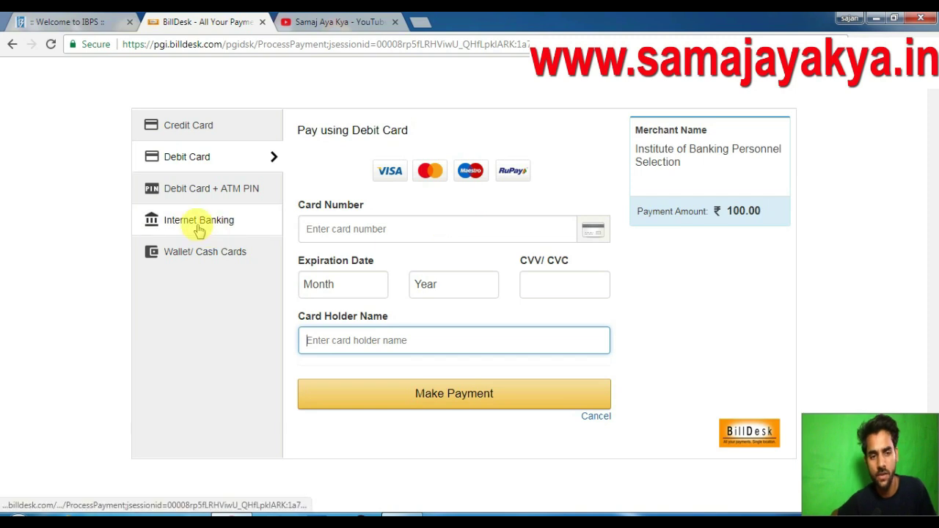
pyautogui.click(180, 253)
pyautogui.click(310, 192)
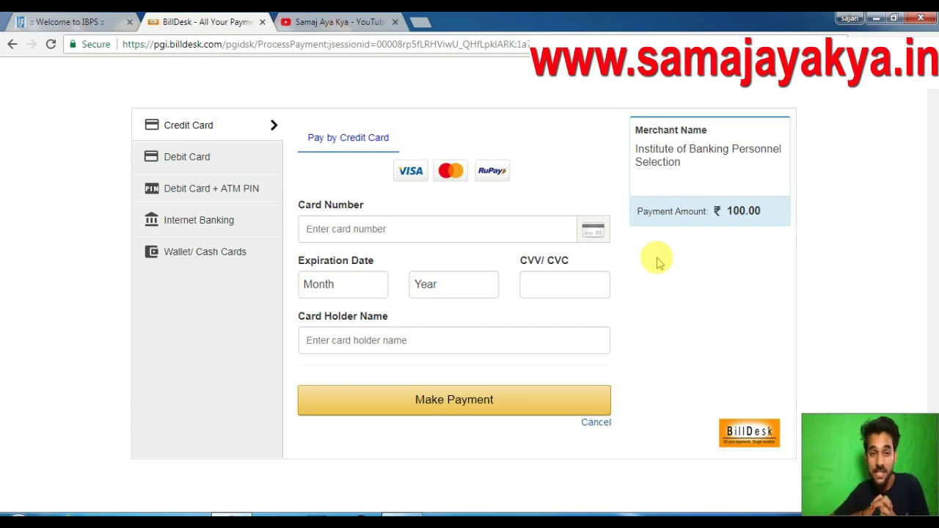
pyautogui.click(340, 21)
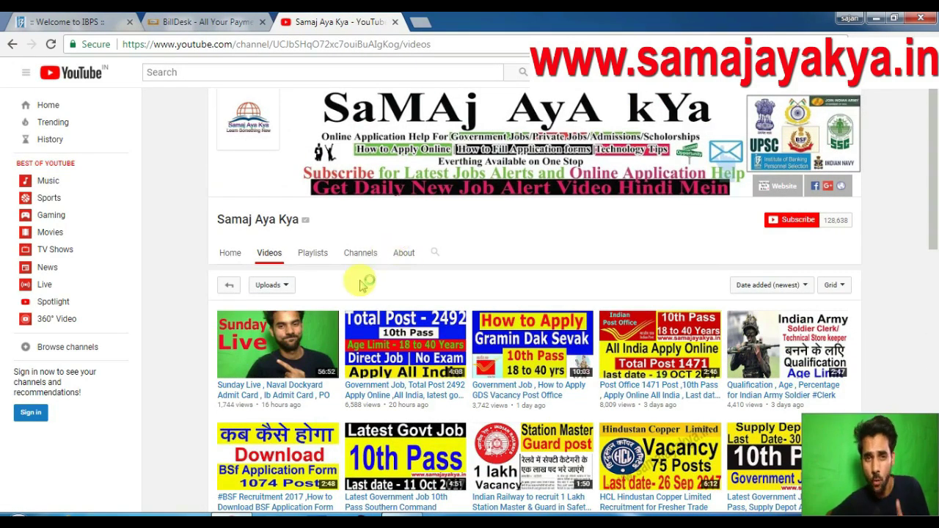
# Open the Current Jobs playlist, then return via Videos to the channel's Playlists tab.
pyautogui.click(315, 257)
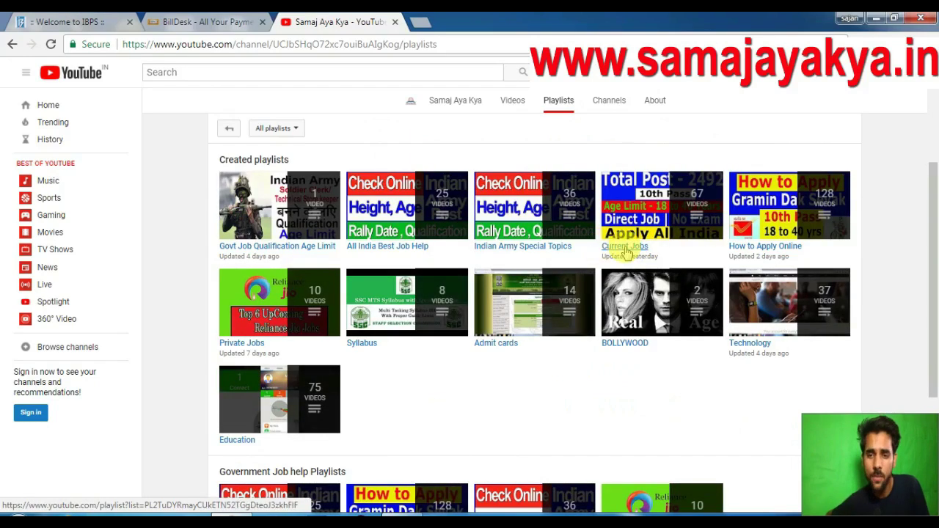
pyautogui.click(626, 249)
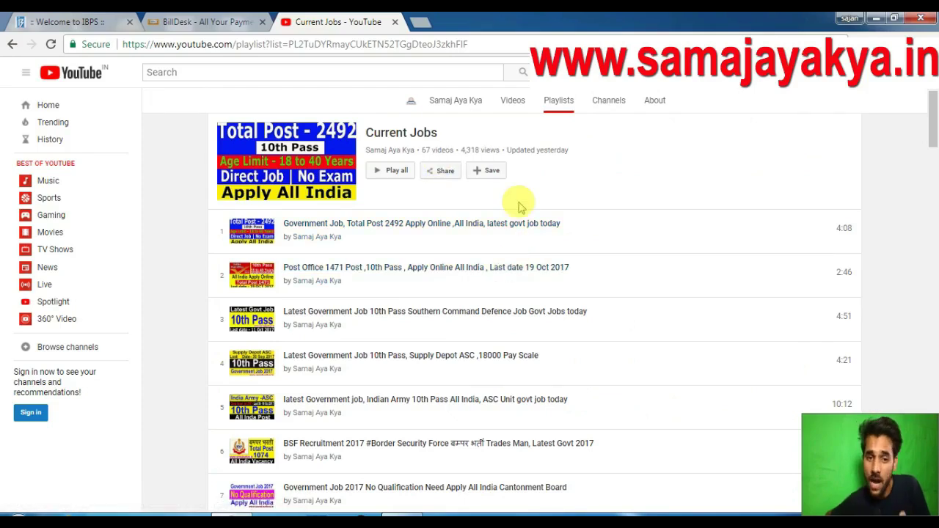
pyautogui.scroll(3, 519, 207)
pyautogui.click(275, 233)
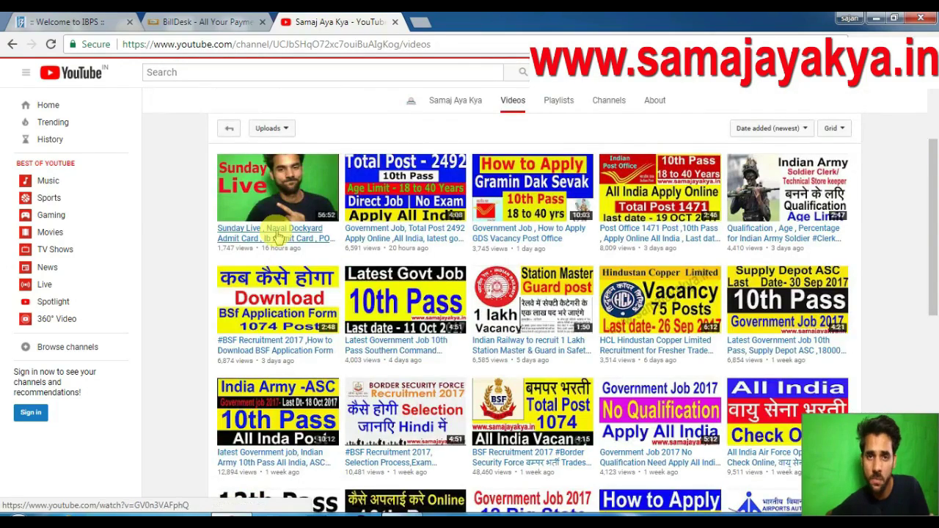
pyautogui.scroll(3, 357, 136)
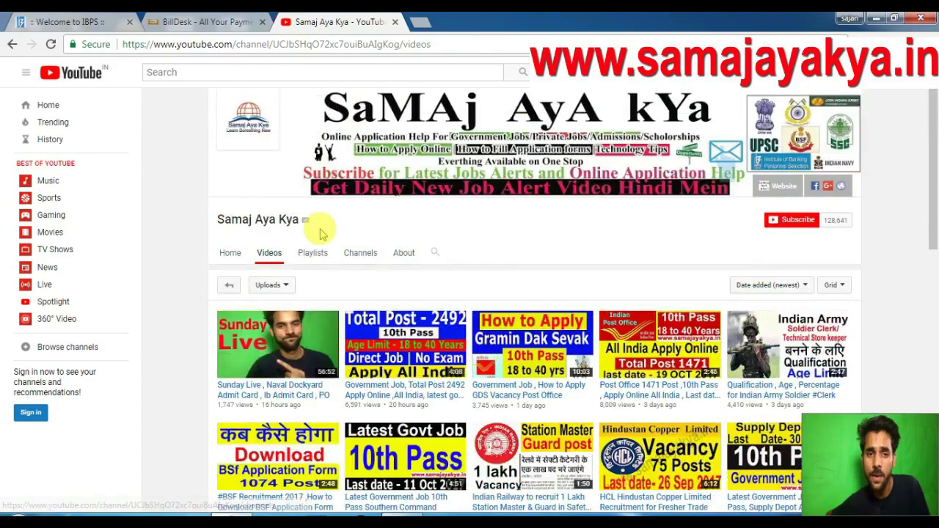
pyautogui.click(313, 256)
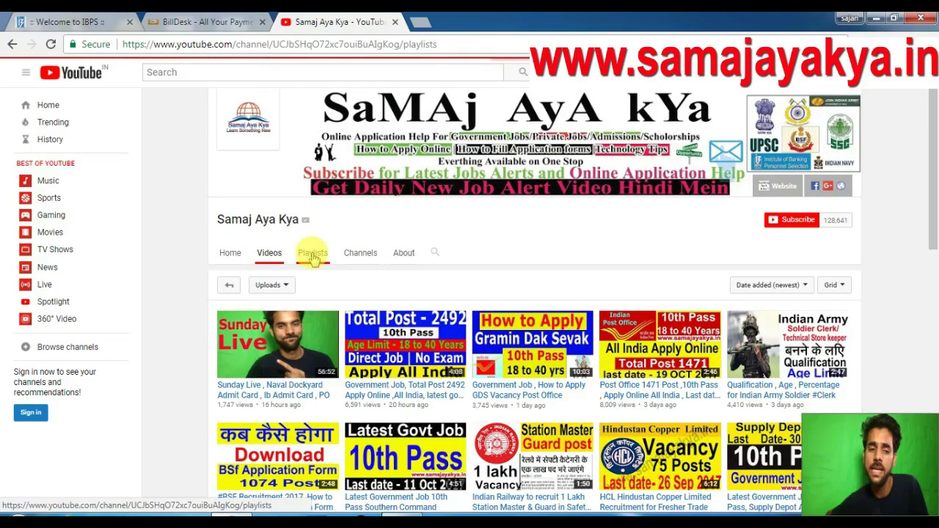